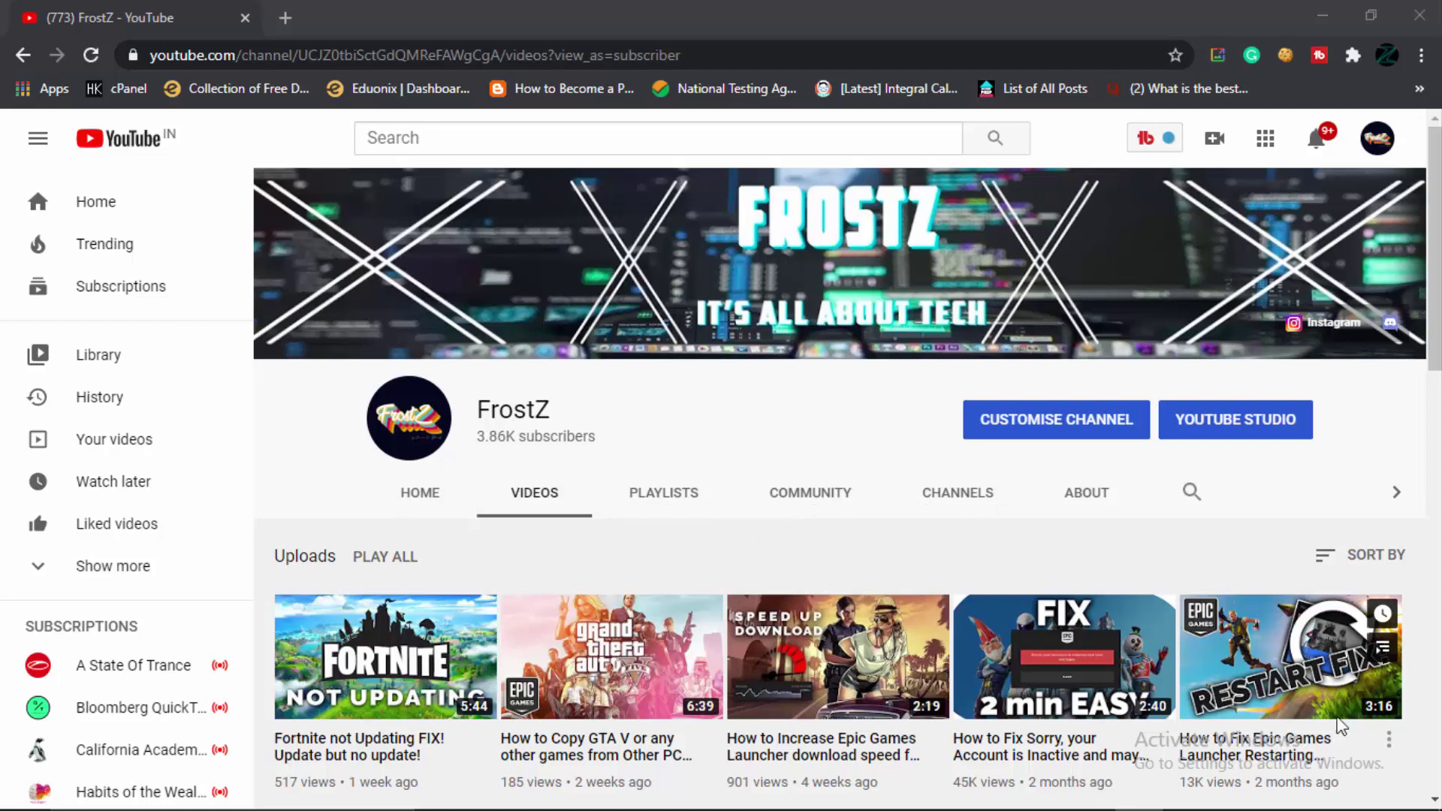
Load the 1.1.1.1/dns page in a new Chrome tab
click(286, 23)
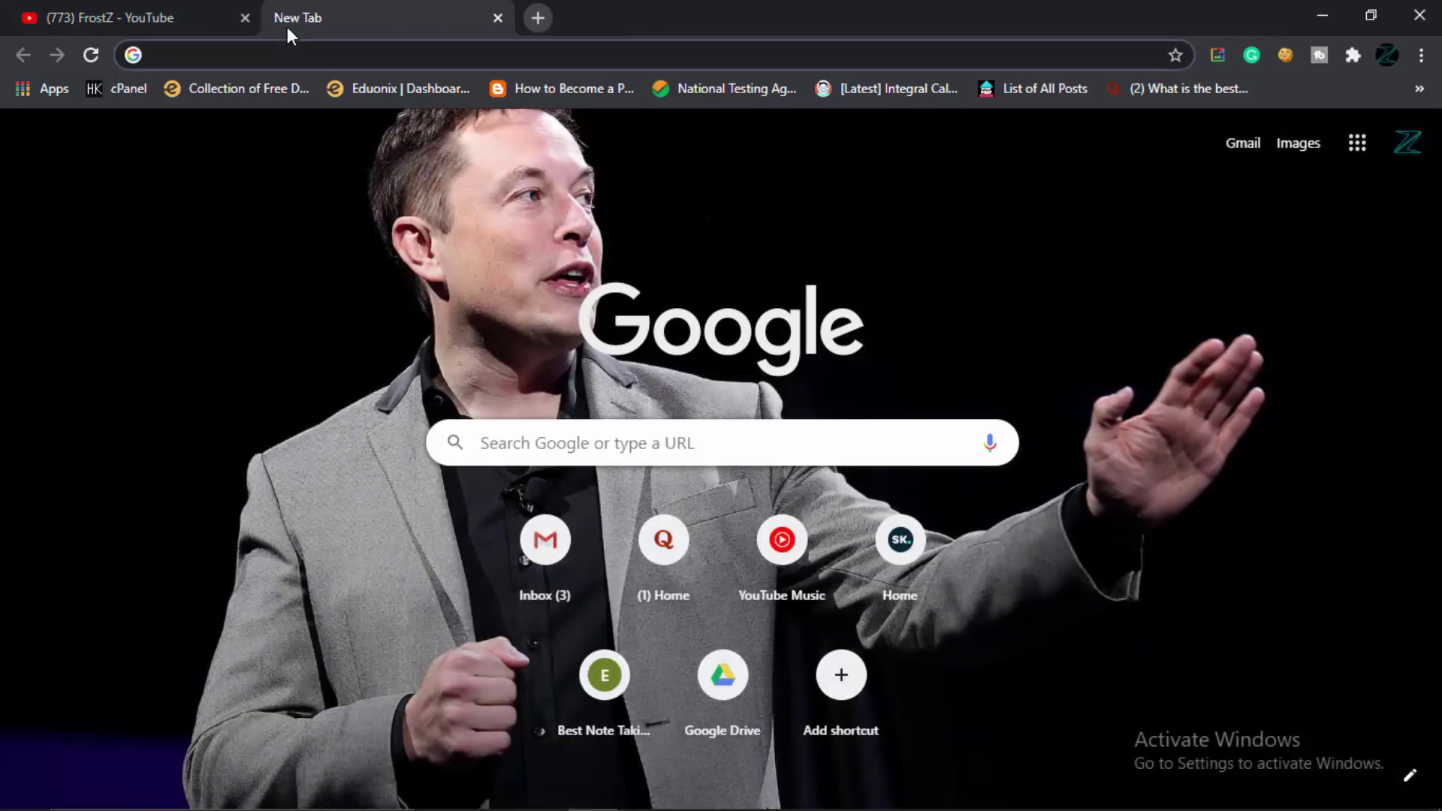
text(1.1.1.1/dns/)
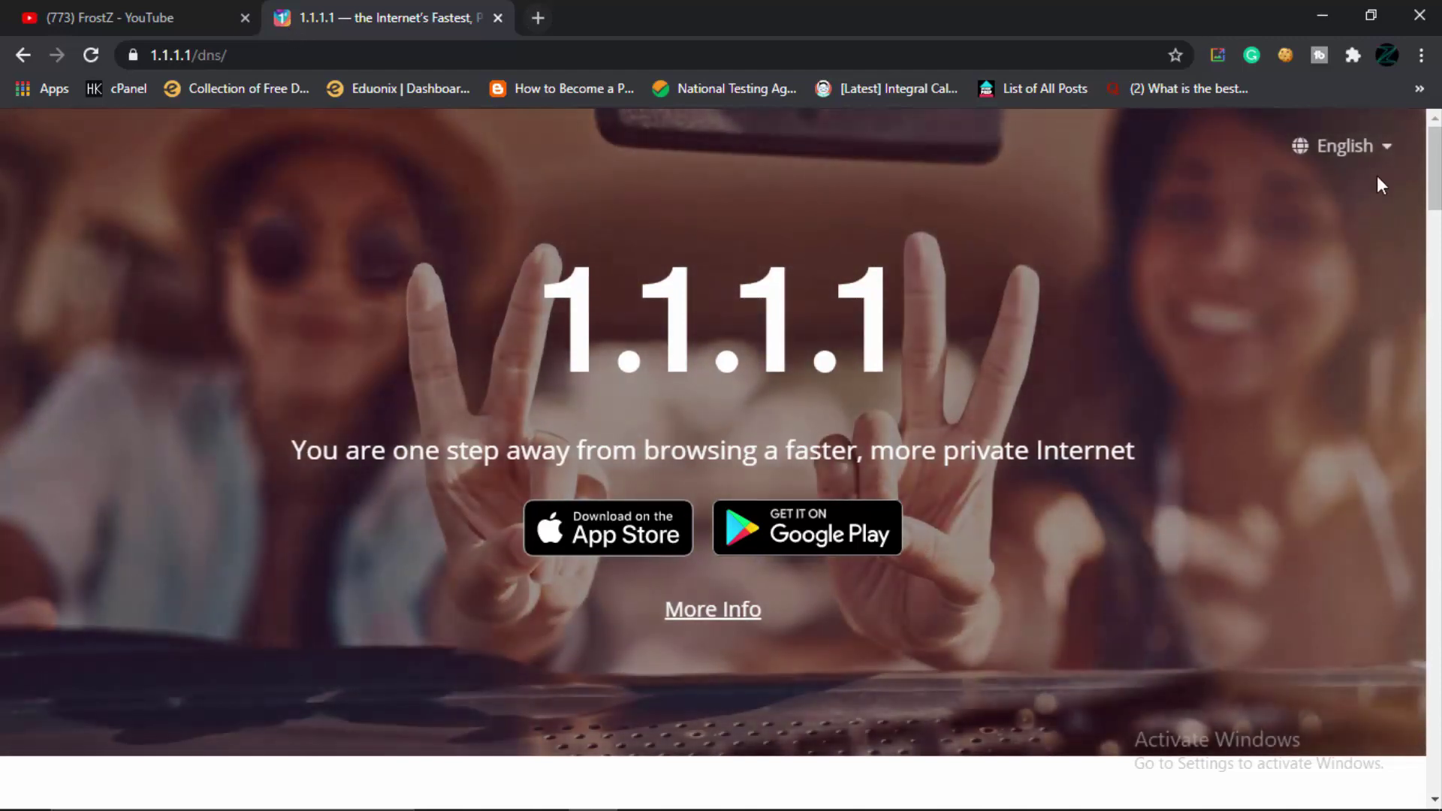
Highlight the speed chart's 35.29ms Google, 20.17ms OpenDNS and 14.96ms 1.1.1.1 times
drag(1432, 172, 1433, 452)
scroll(1218, 405, up, 2)
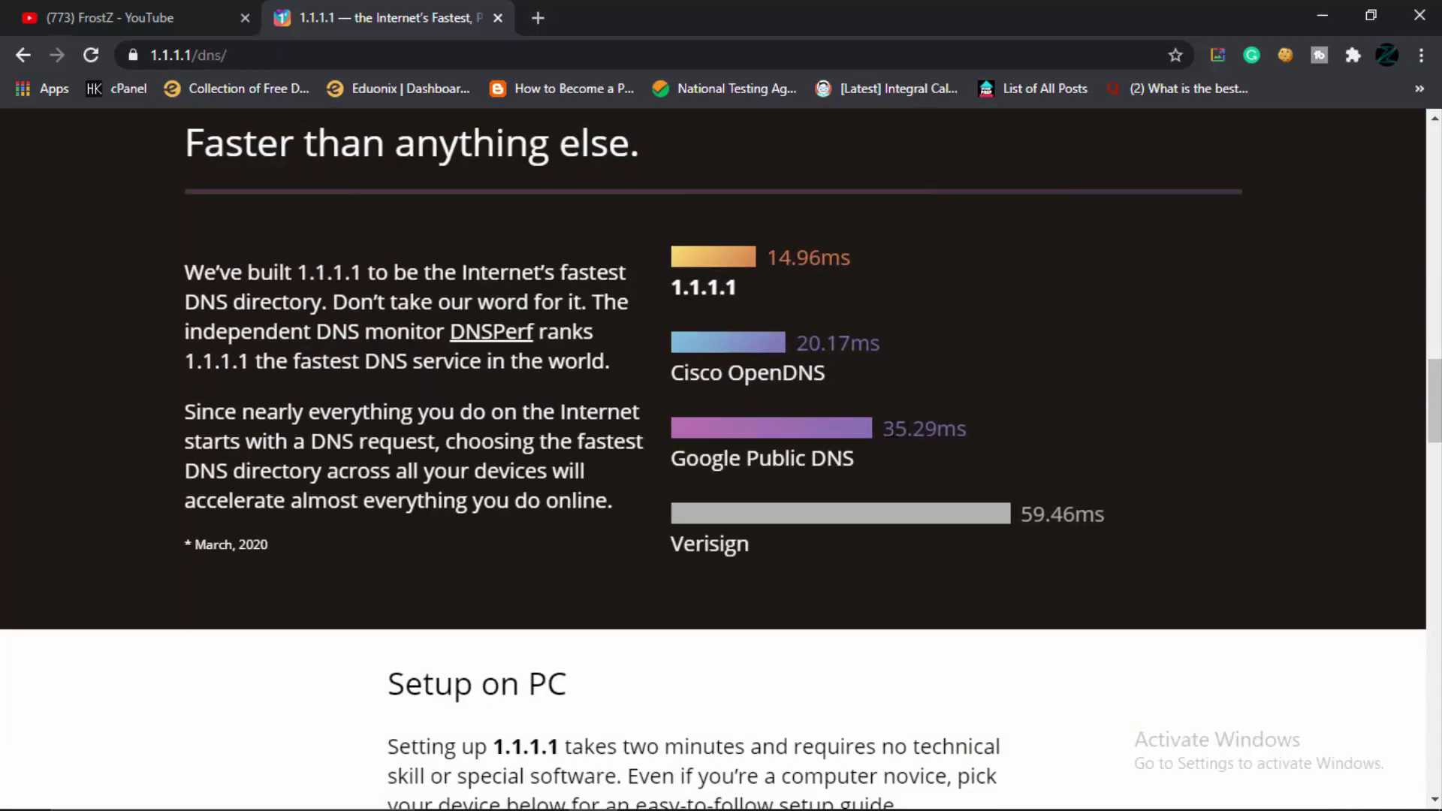
double_click(937, 413)
drag(799, 343, 885, 332)
click(958, 342)
drag(769, 260, 862, 255)
click(862, 255)
Open Control Panel from Start search, then Network and Internet > Network and Sharing Center
key(super)
text(contro)
key(Escape)
key(super)
text(c)
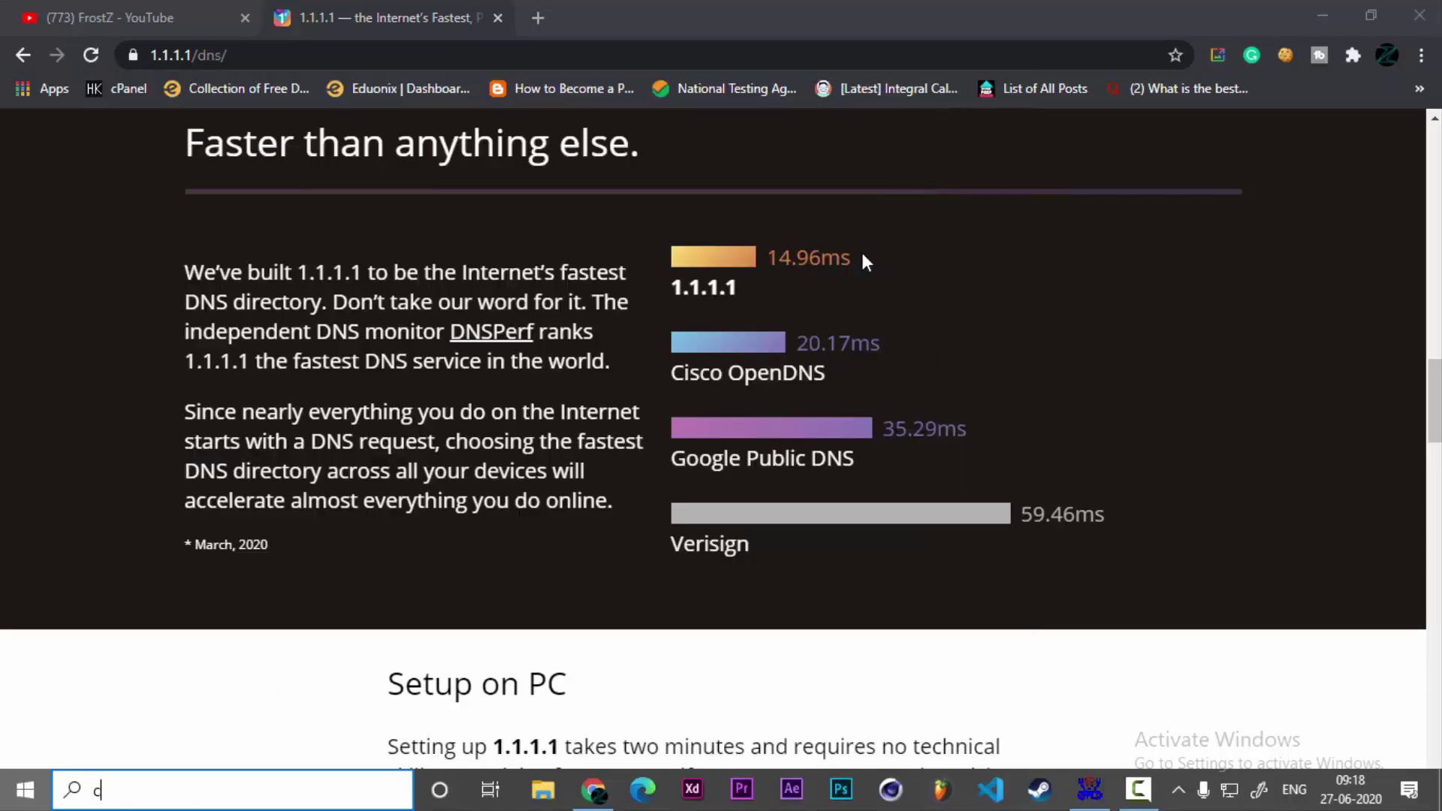
text(ontro)
key(Return)
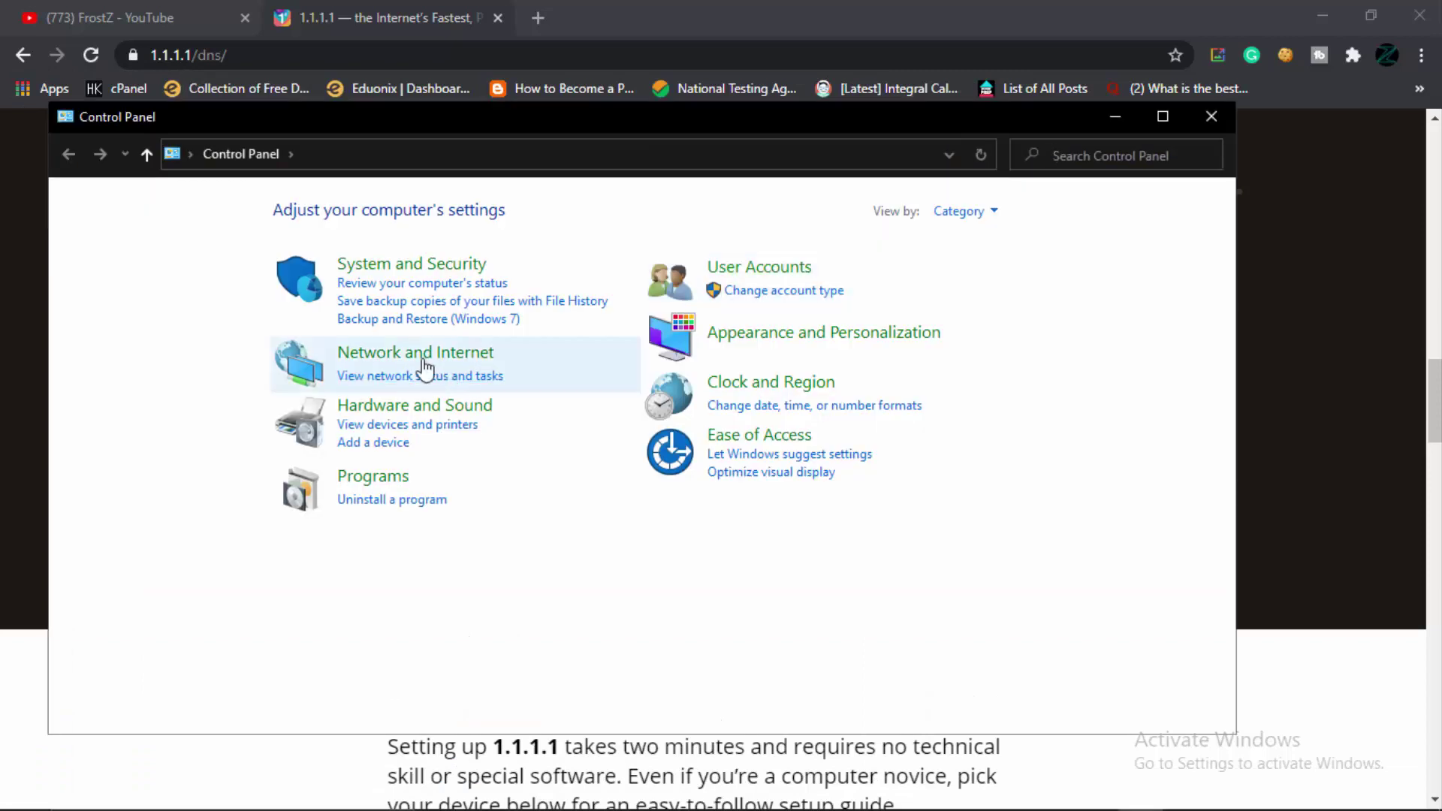
click(421, 359)
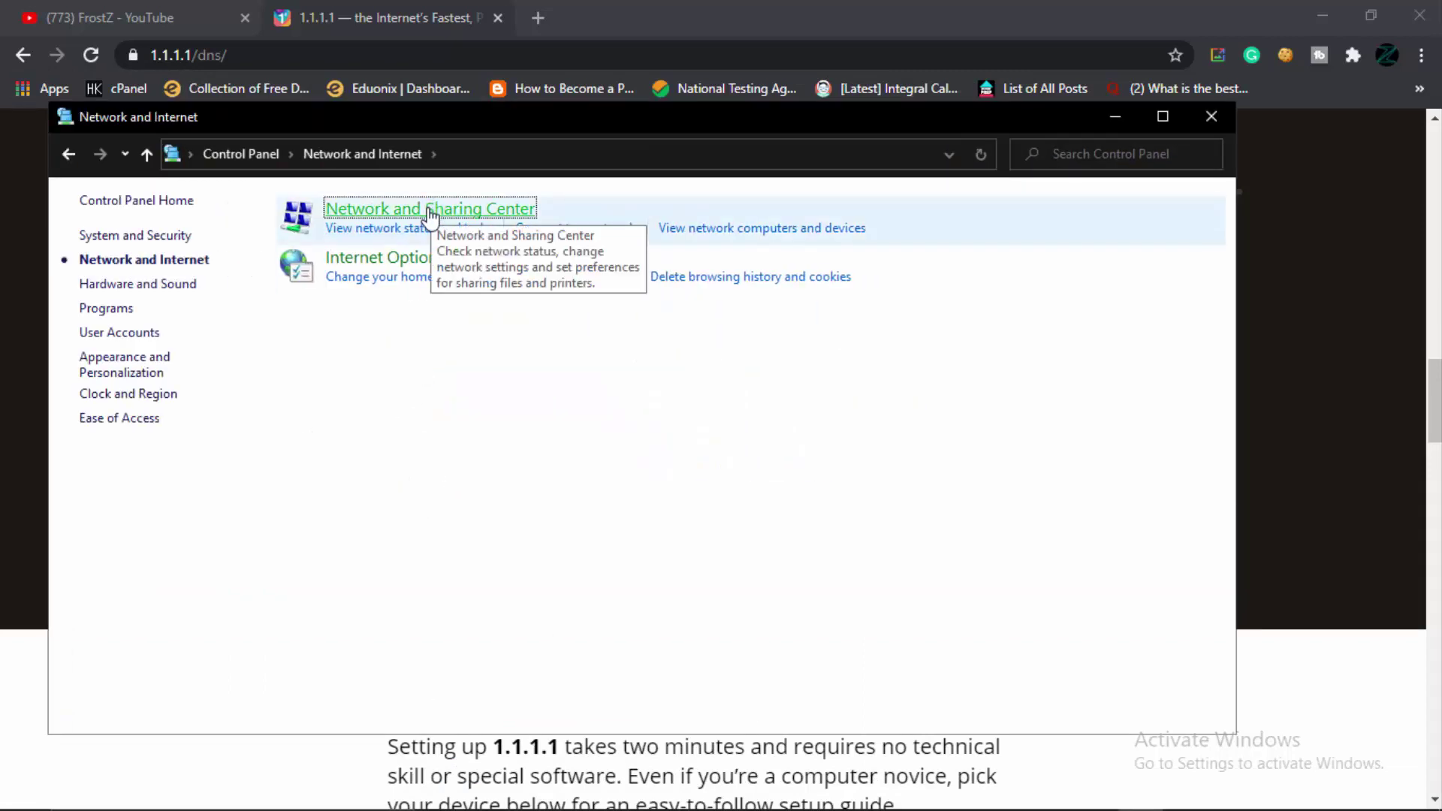
click(427, 211)
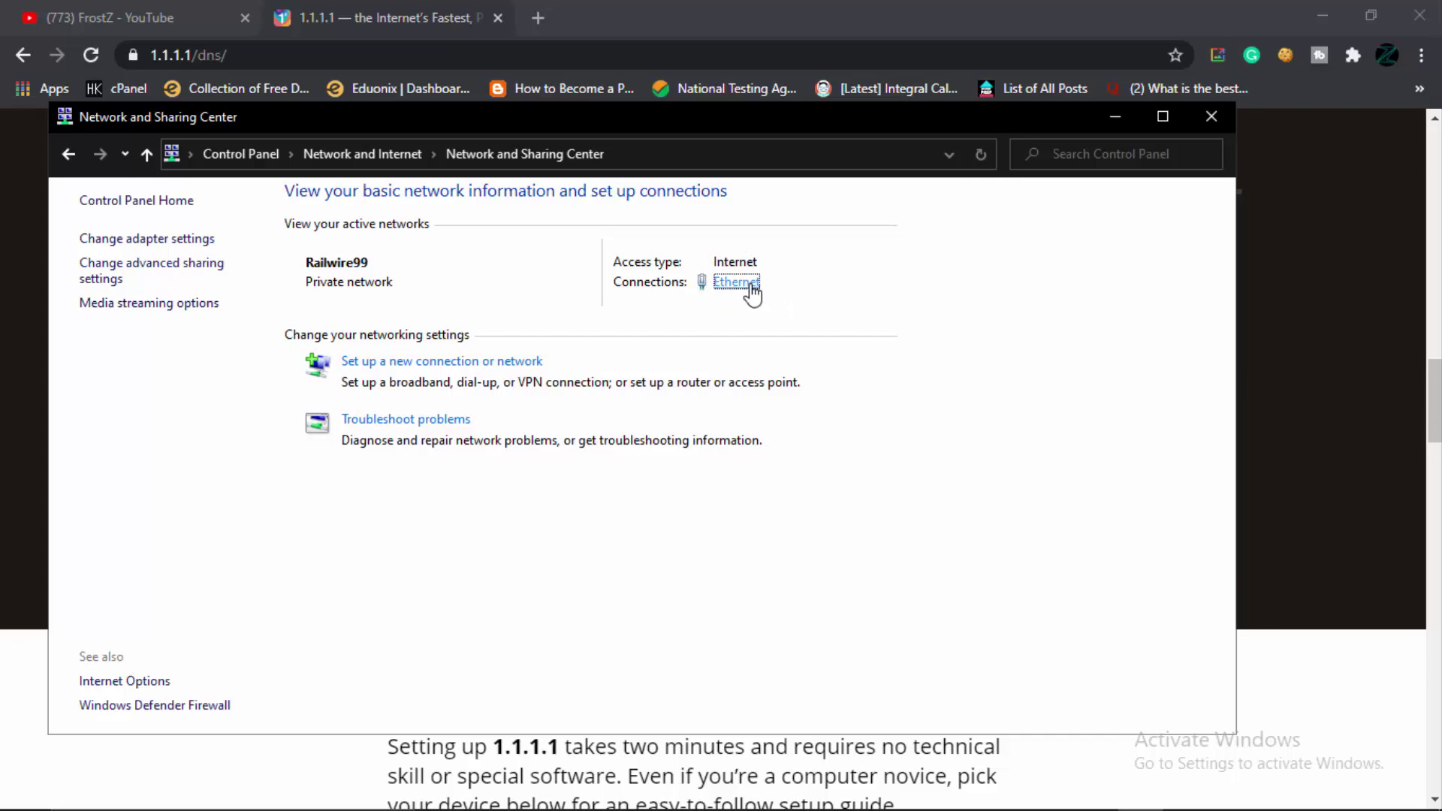
Open the Ethernet connection's Internet Protocol Version 4 (TCP/IPv4) properties
click(748, 287)
click(605, 573)
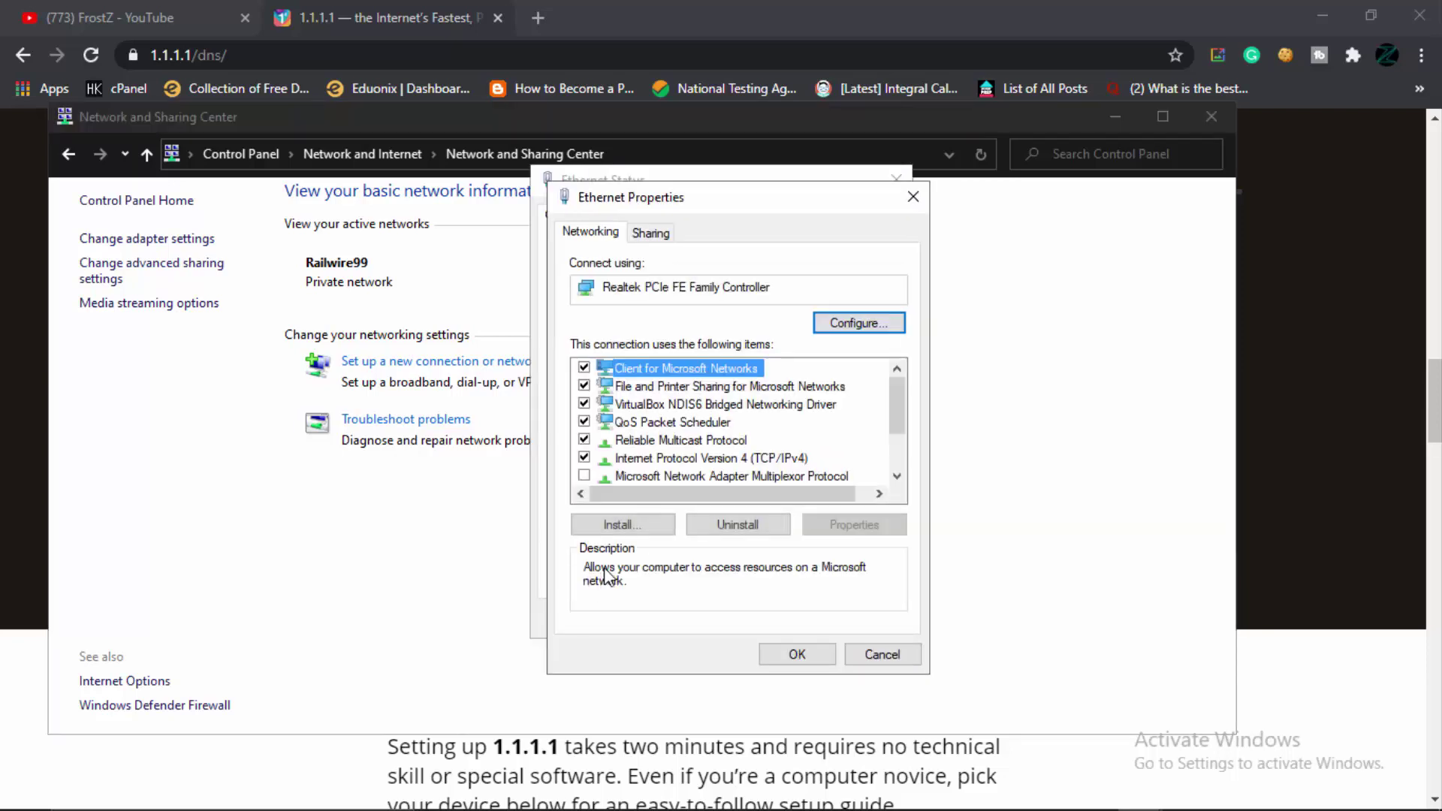
click(744, 458)
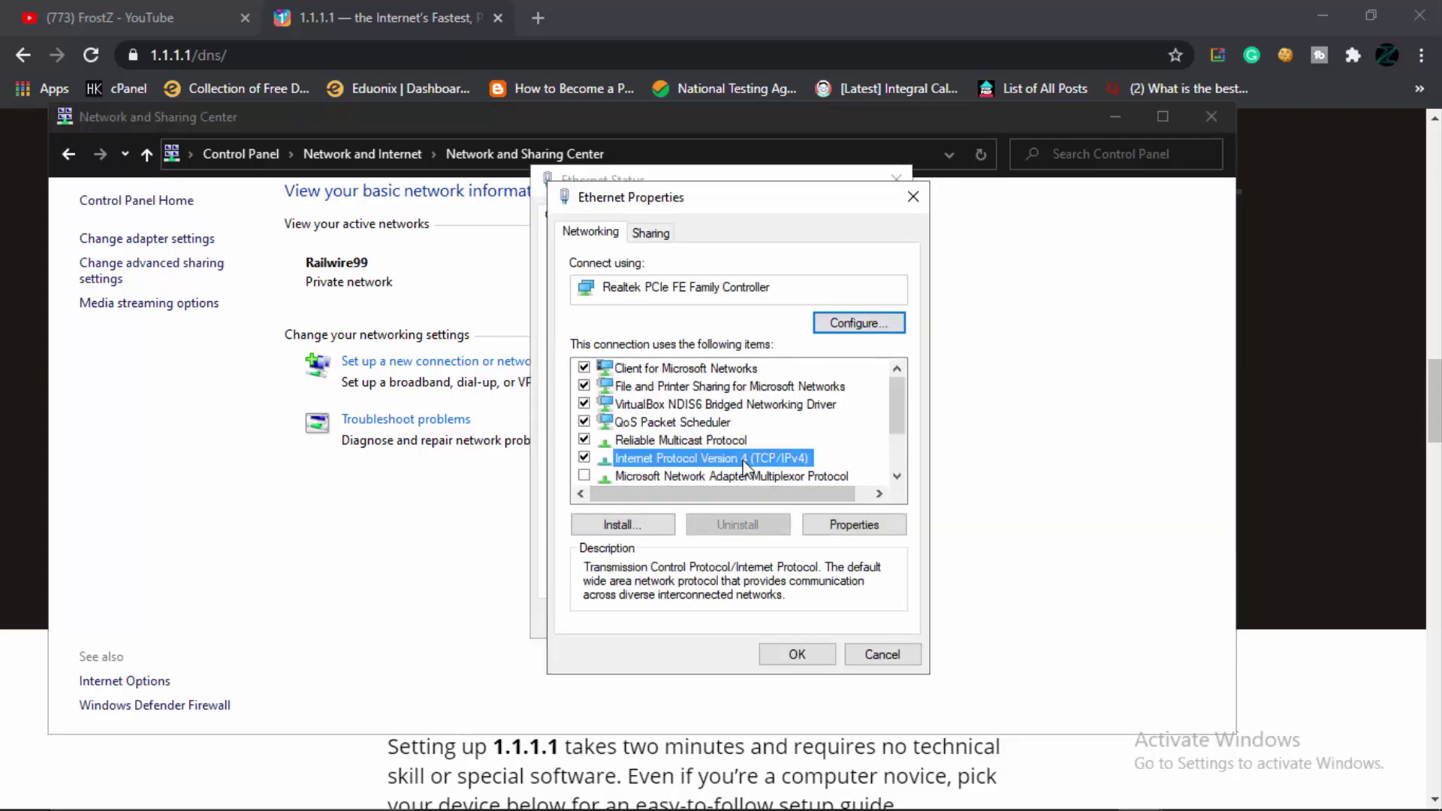
click(854, 524)
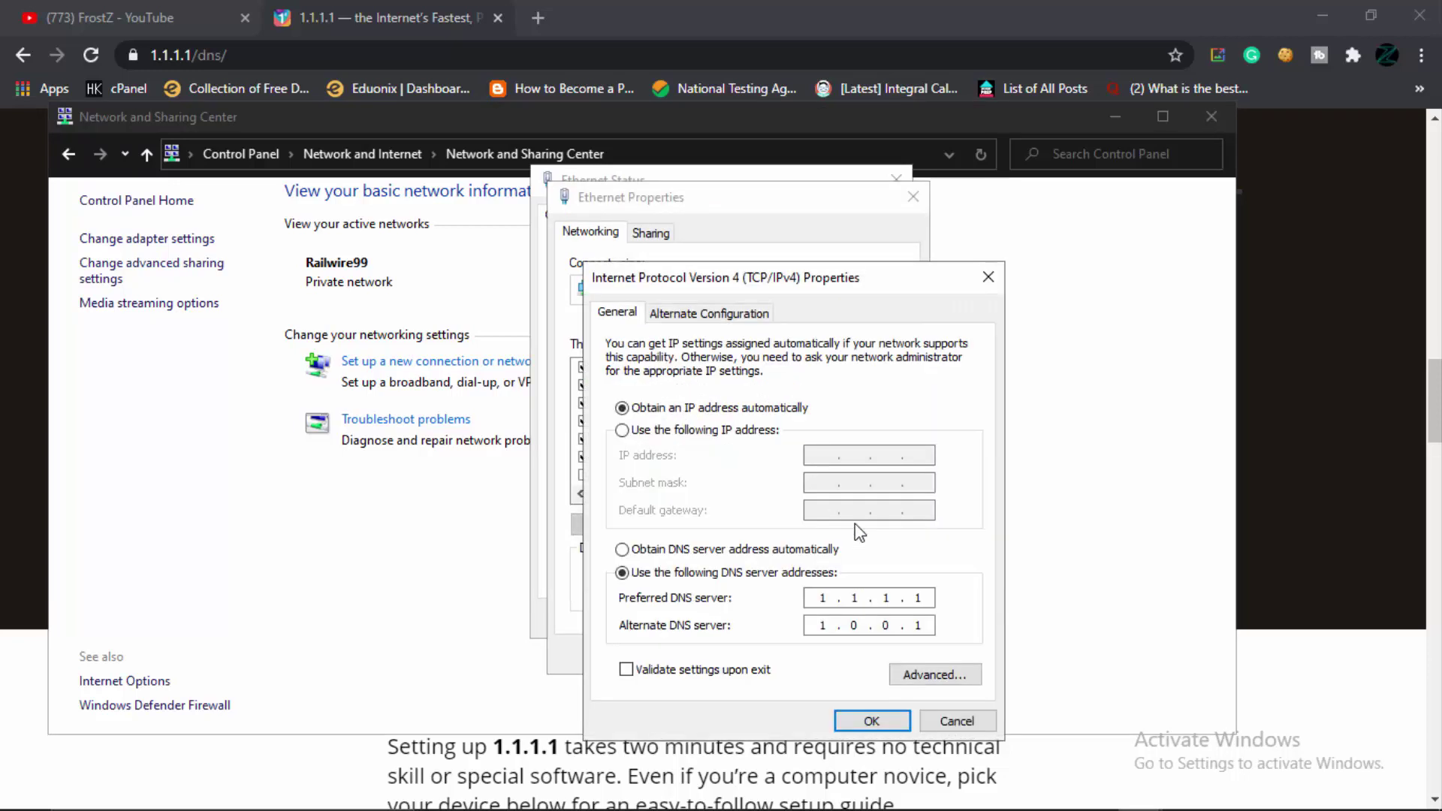
Switch to manual DNS servers and enter 1.1.1.1 and 1.0.0.1
click(622, 549)
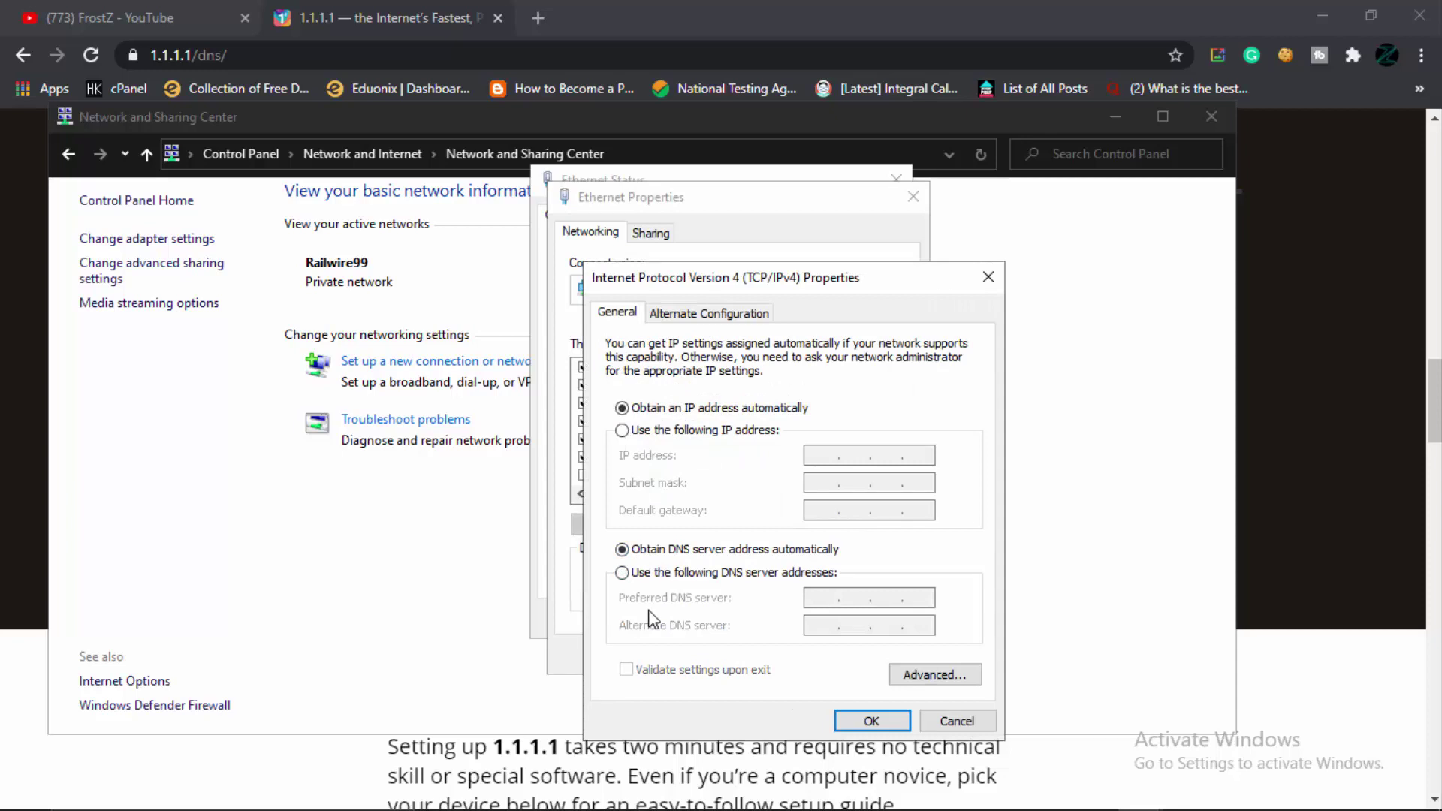
click(642, 574)
click(842, 595)
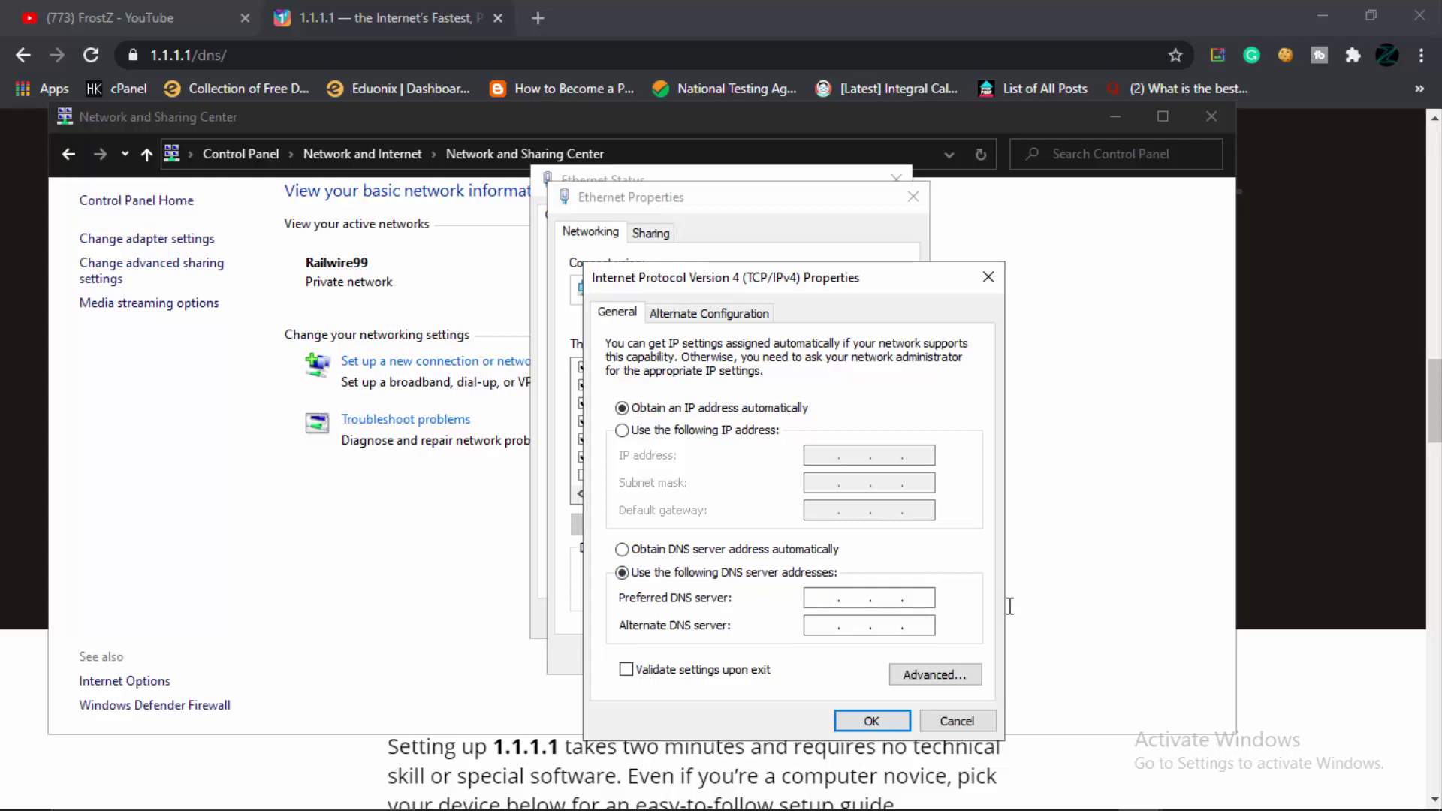
text(111.11.0.0.1)
Review the 1.1.1.1 setup guide in the browser
click(599, 93)
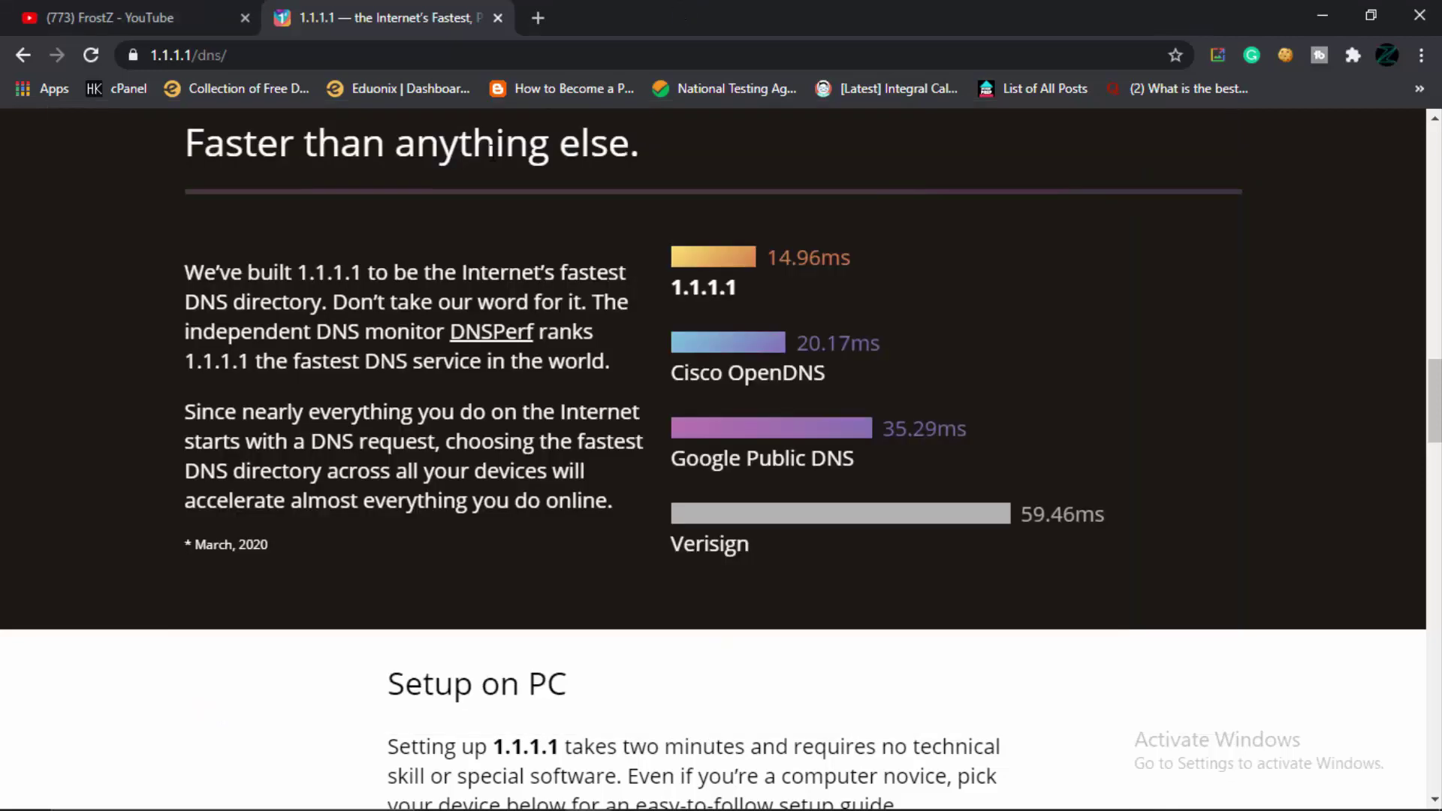
scroll(1175, 304, down, 5)
scroll(623, 569, up, 2)
scroll(593, 506, down, 8)
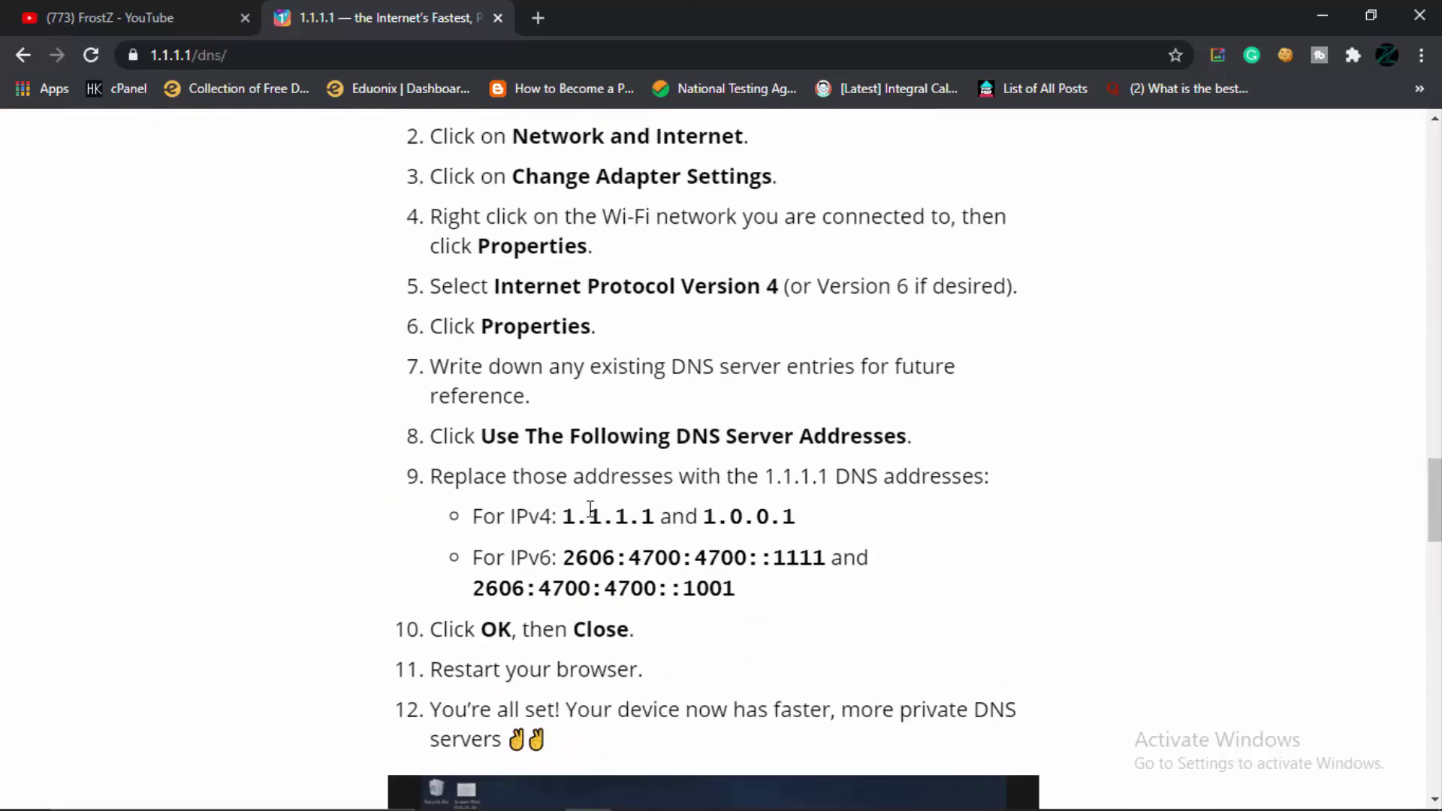
scroll(542, 704, up, 7)
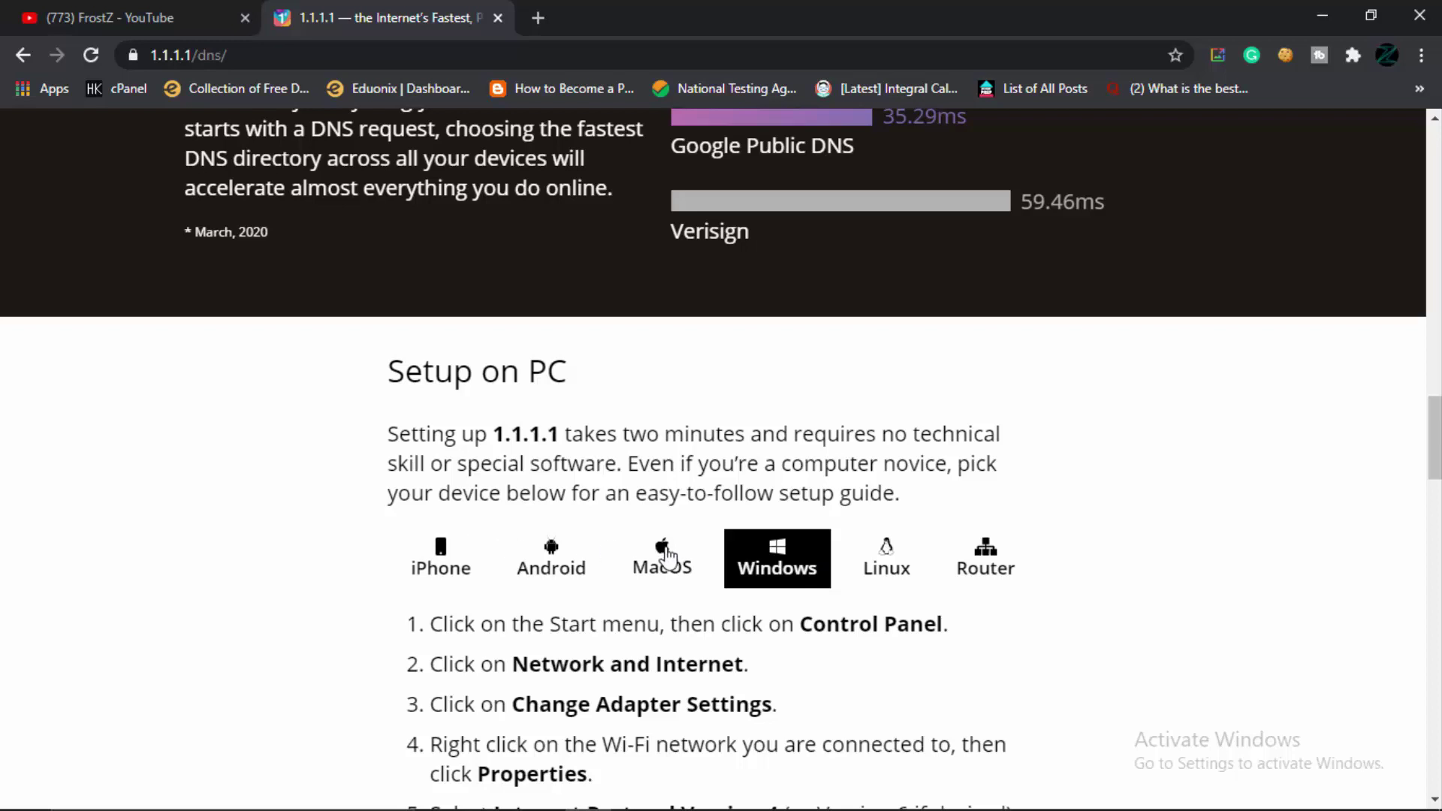
Enable 'Validate settings upon exit', save the IPv4 DNS, and close Ethernet Properties and Status
key(alt+Tab)
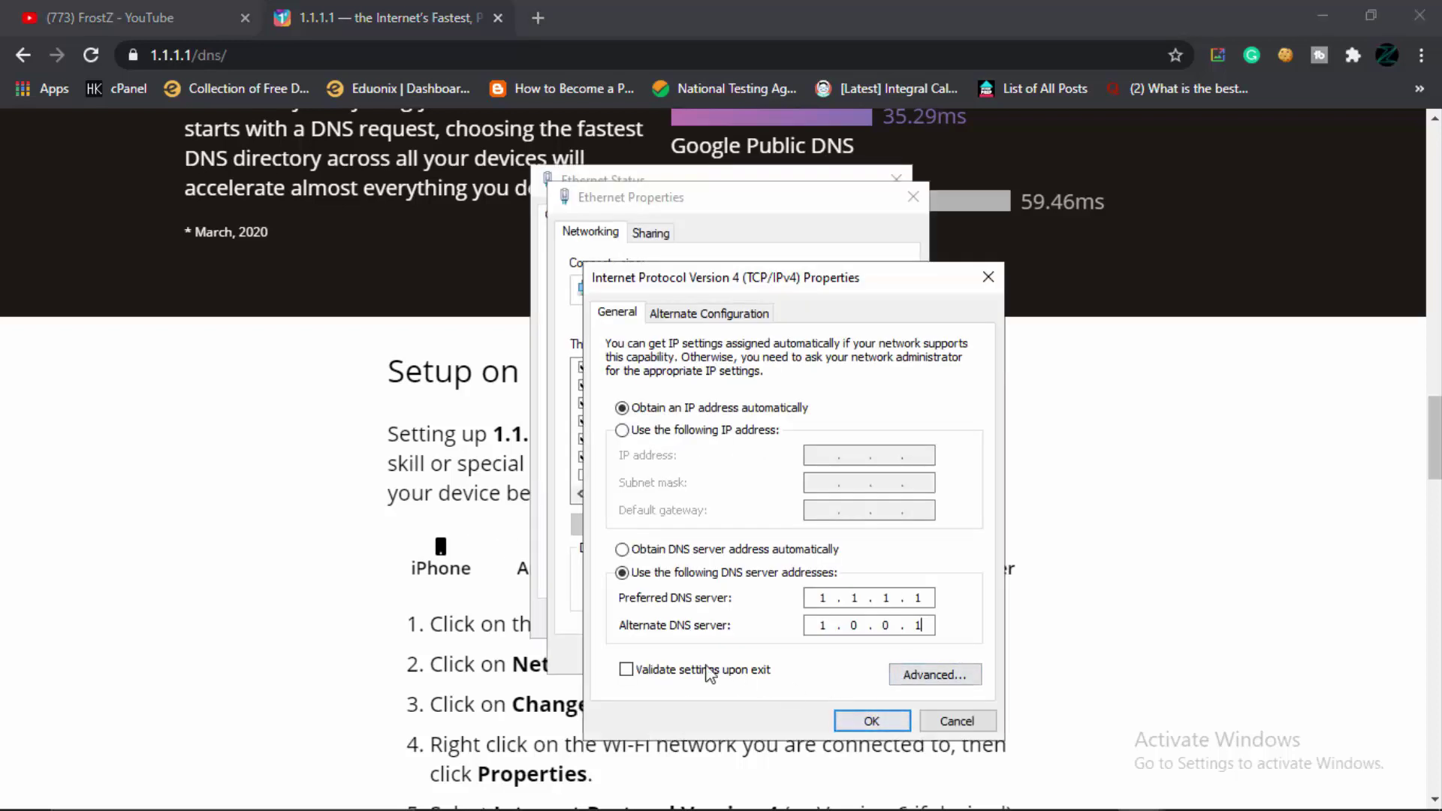
click(699, 669)
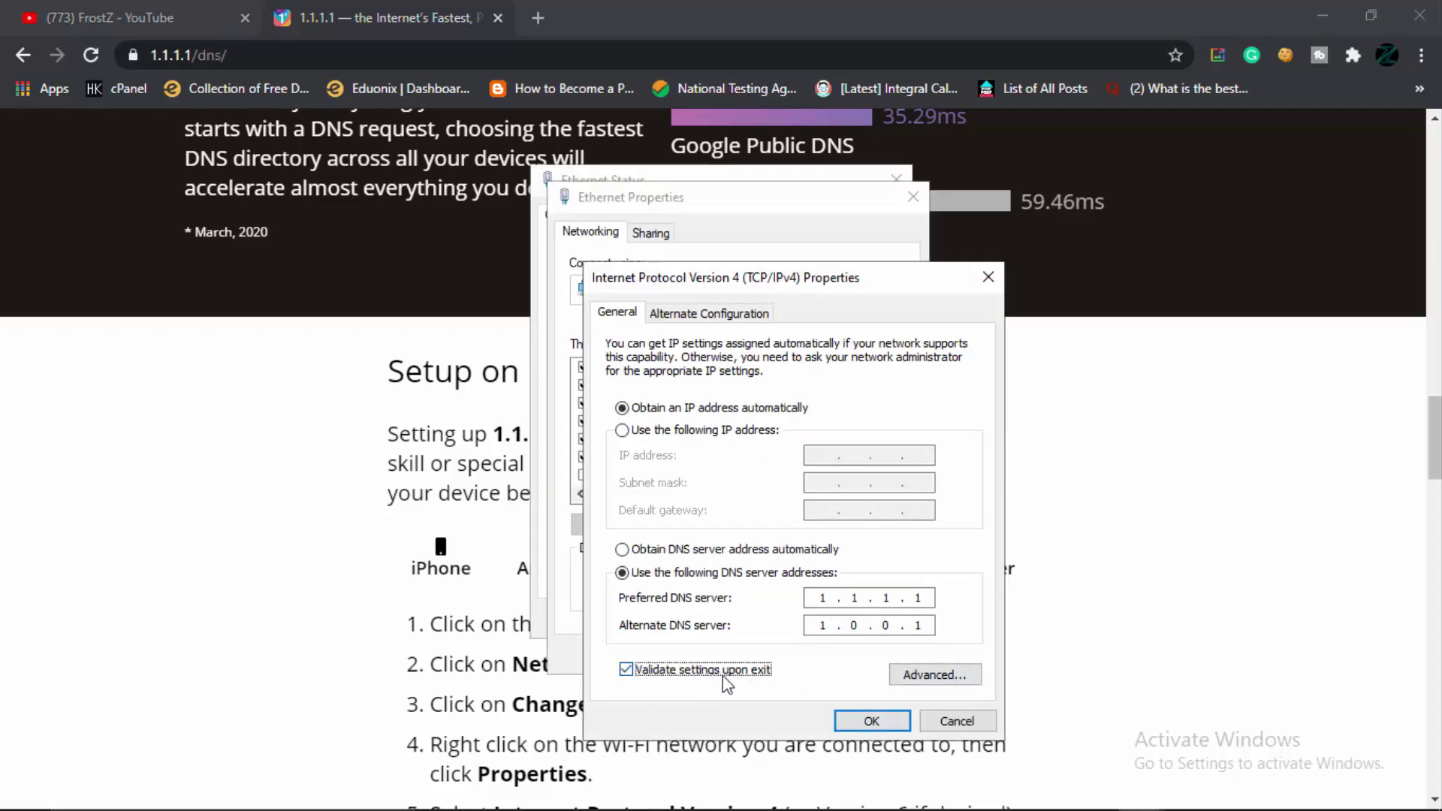
click(864, 721)
click(796, 654)
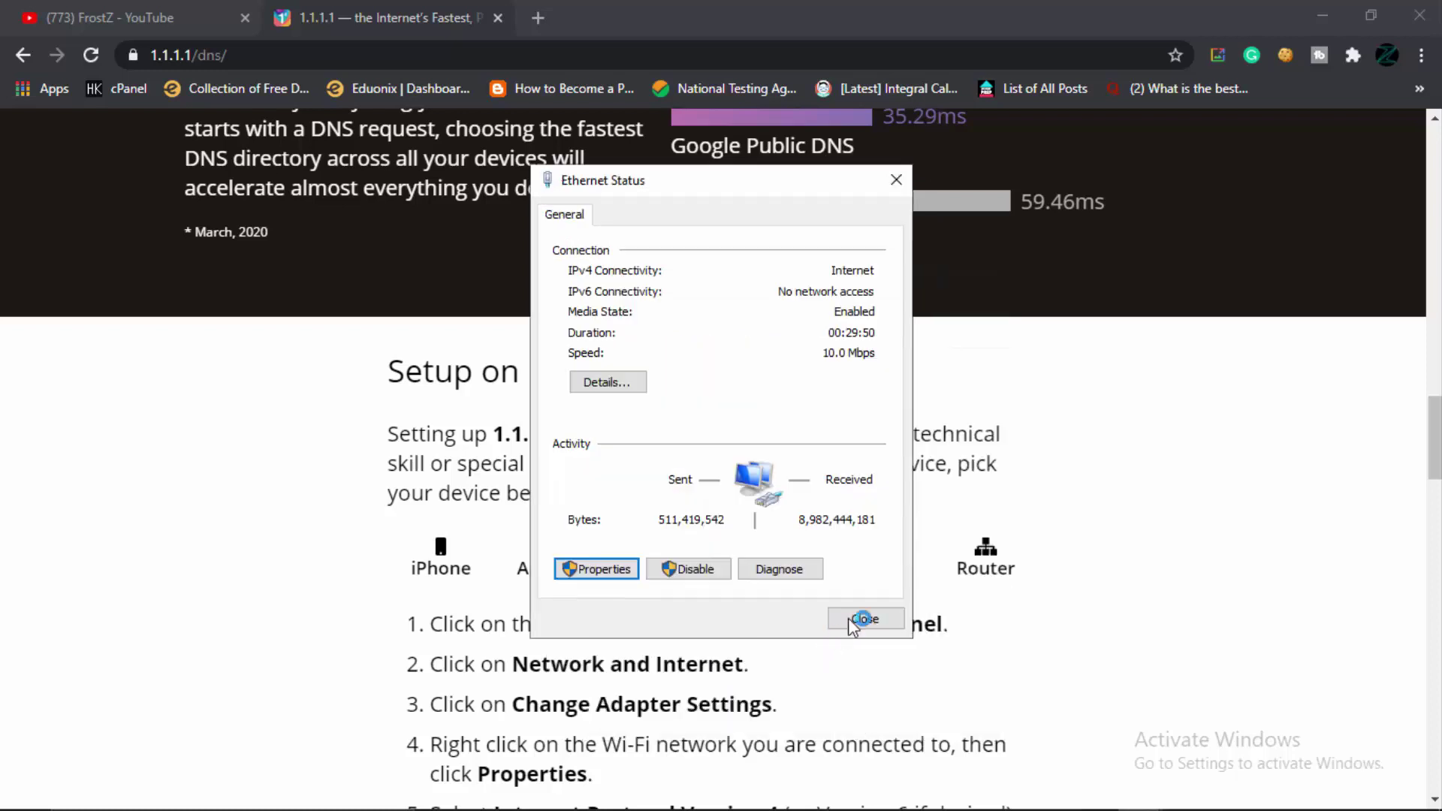
click(864, 621)
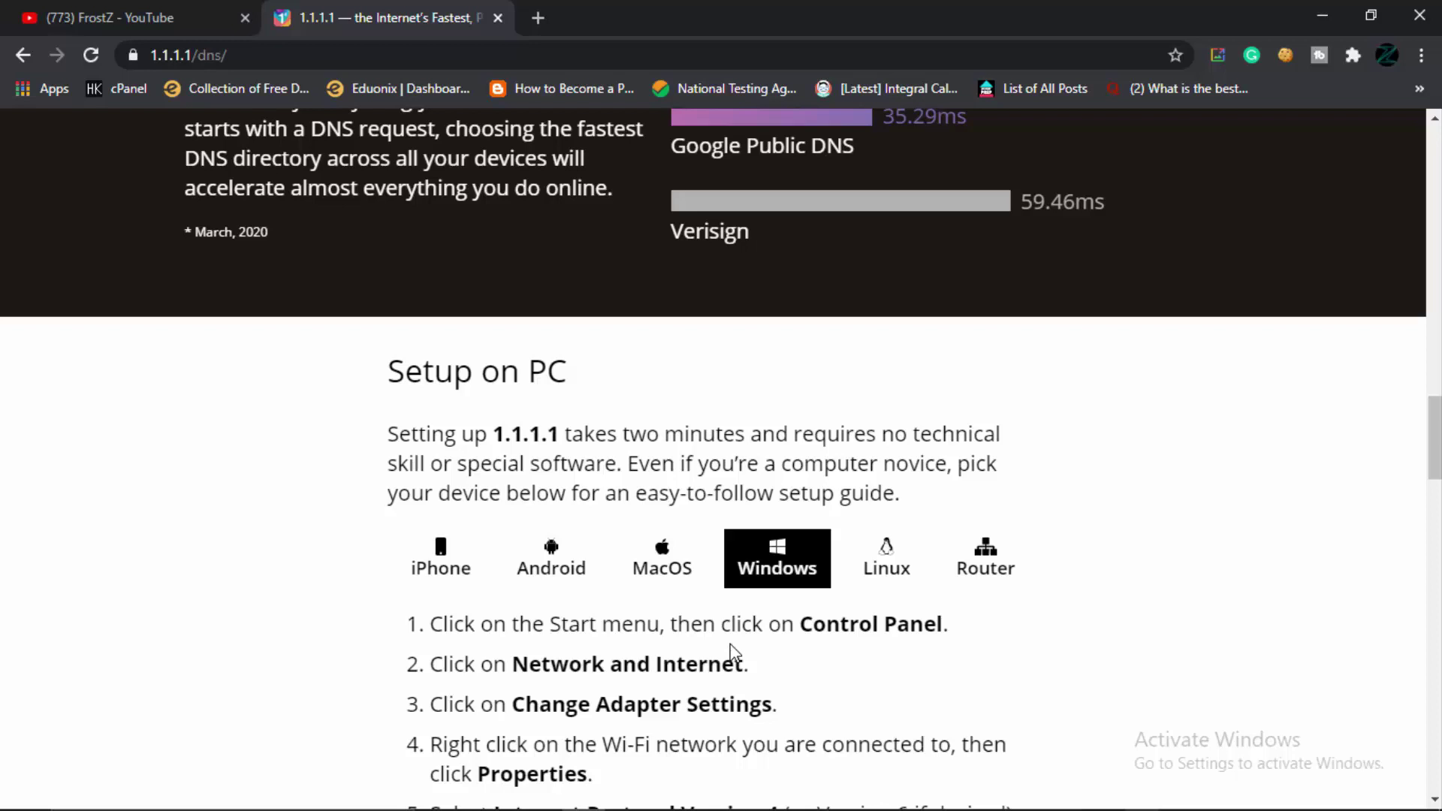
Close the 1.1.1.1 DNS page tab
key(ctrl+w)
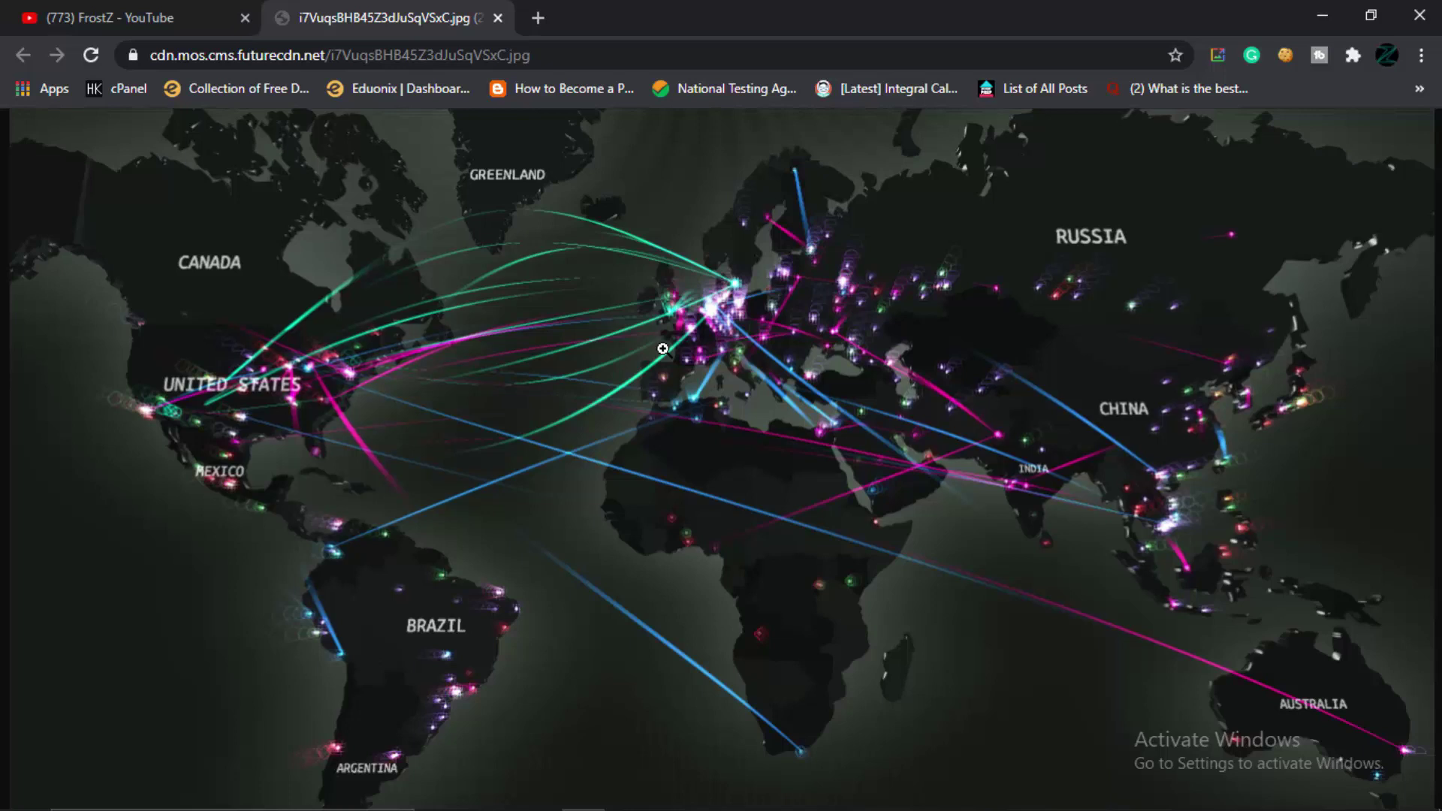
Zoom the traffic map in around Europe, then back out to the whole map
click(770, 347)
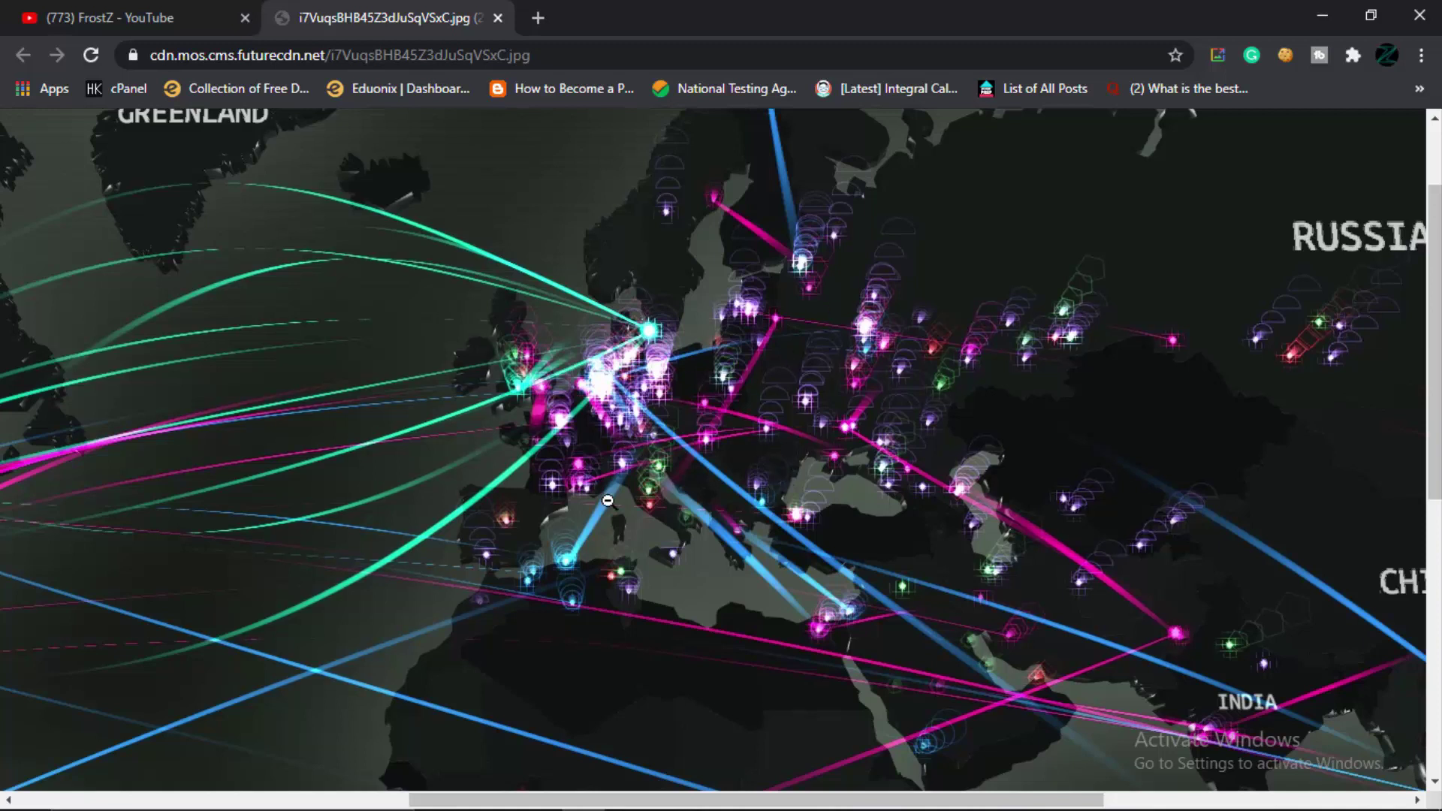
click(672, 504)
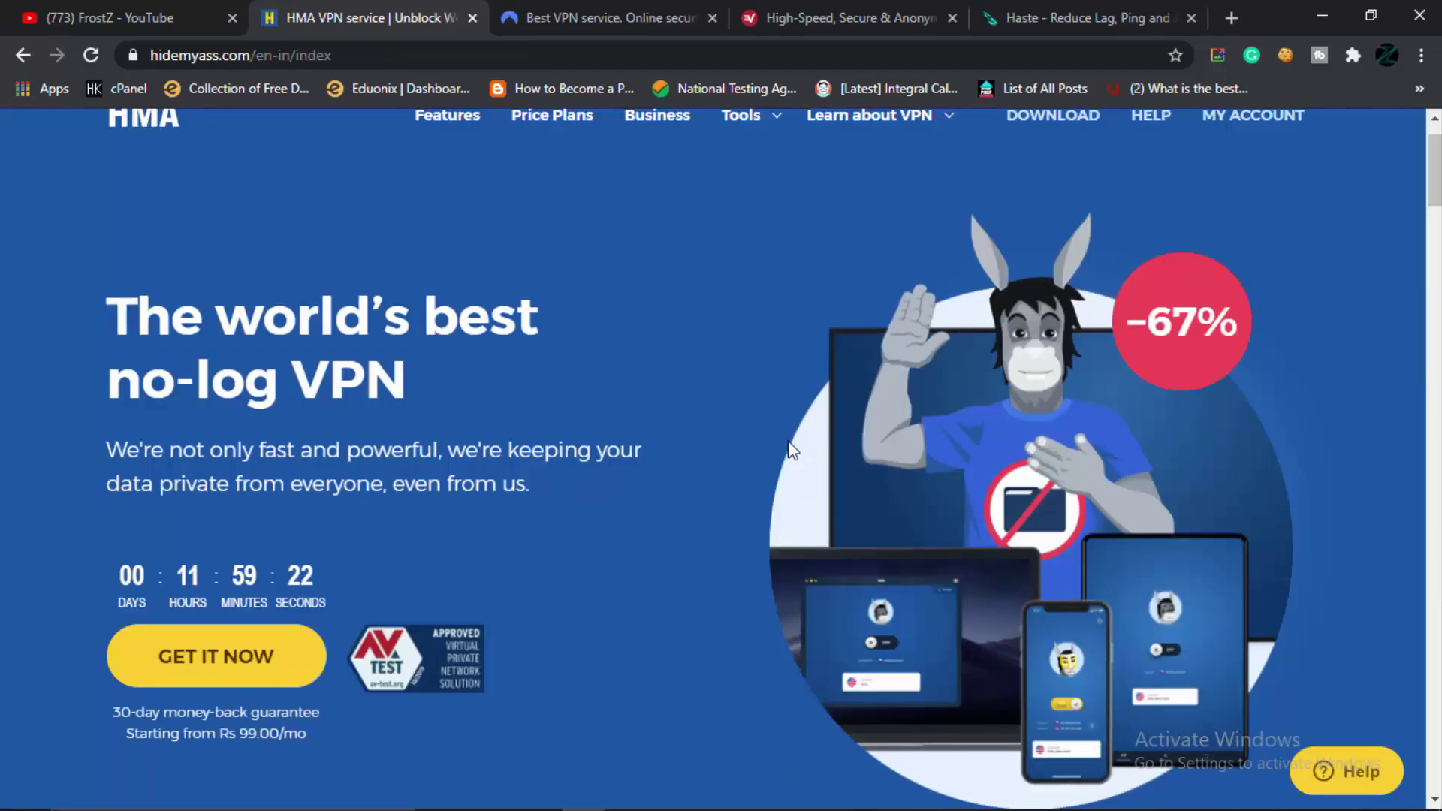
Look through the NordVPN, ExpressVPN and Haste tabs
click(584, 10)
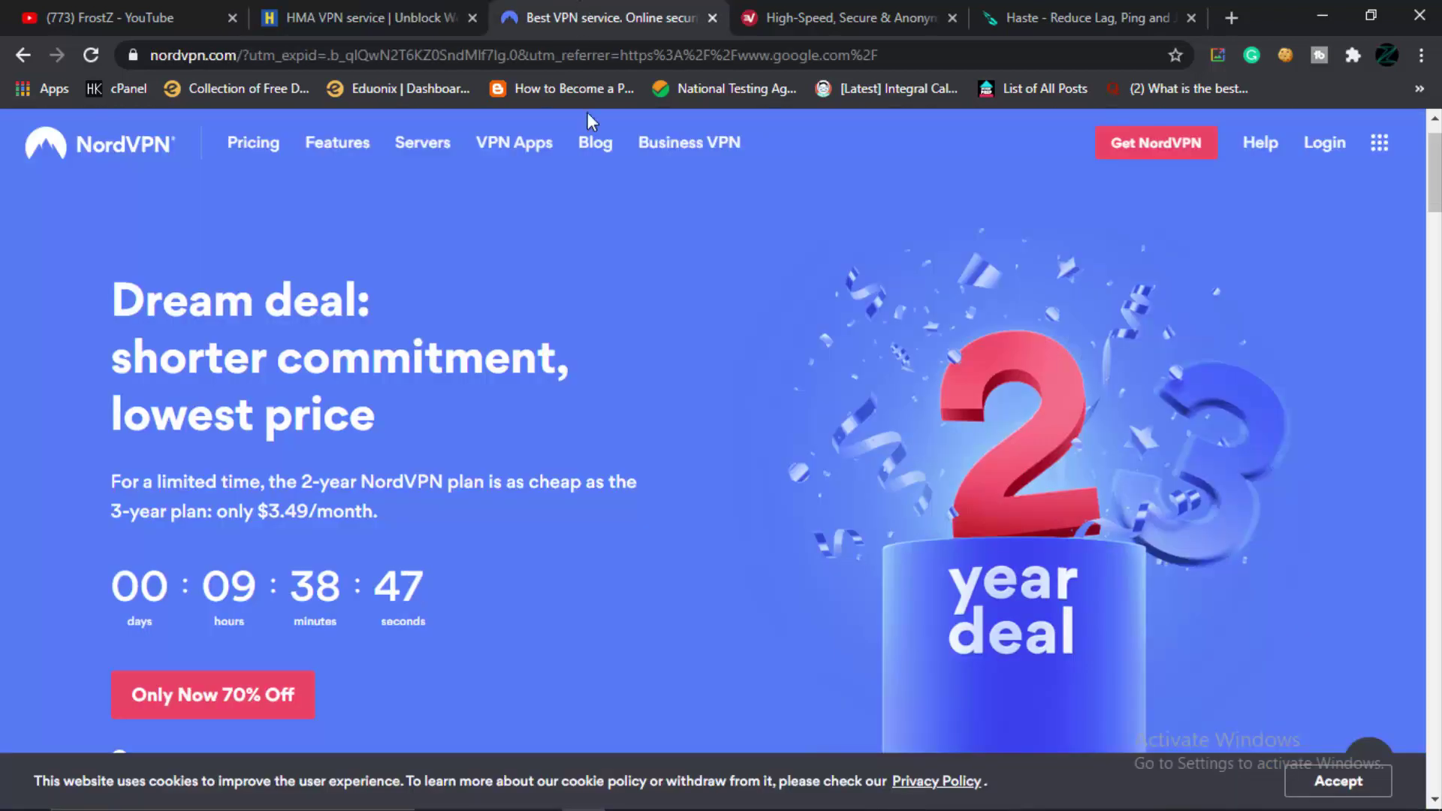
click(798, 14)
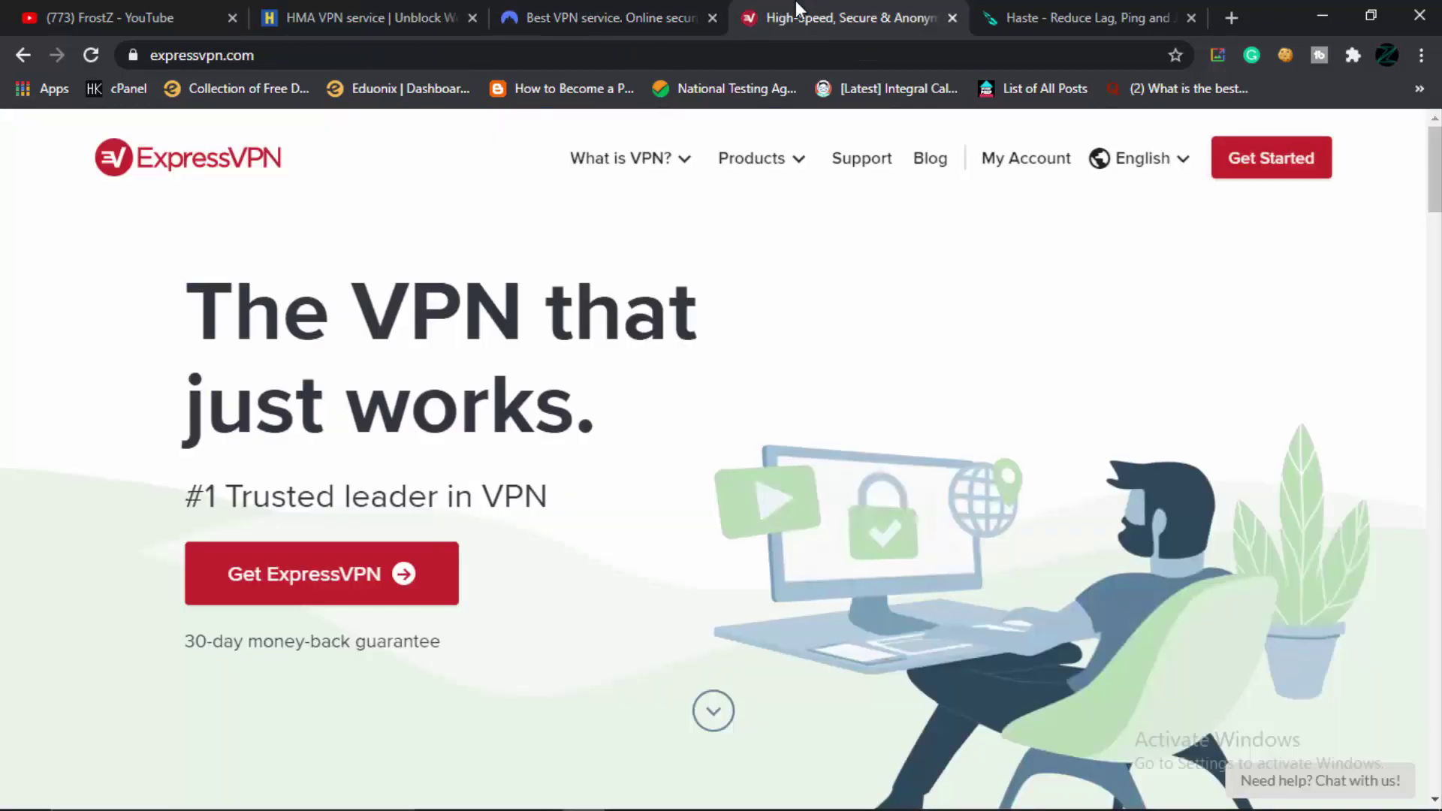
mouse_move(759, 159)
click(1048, 6)
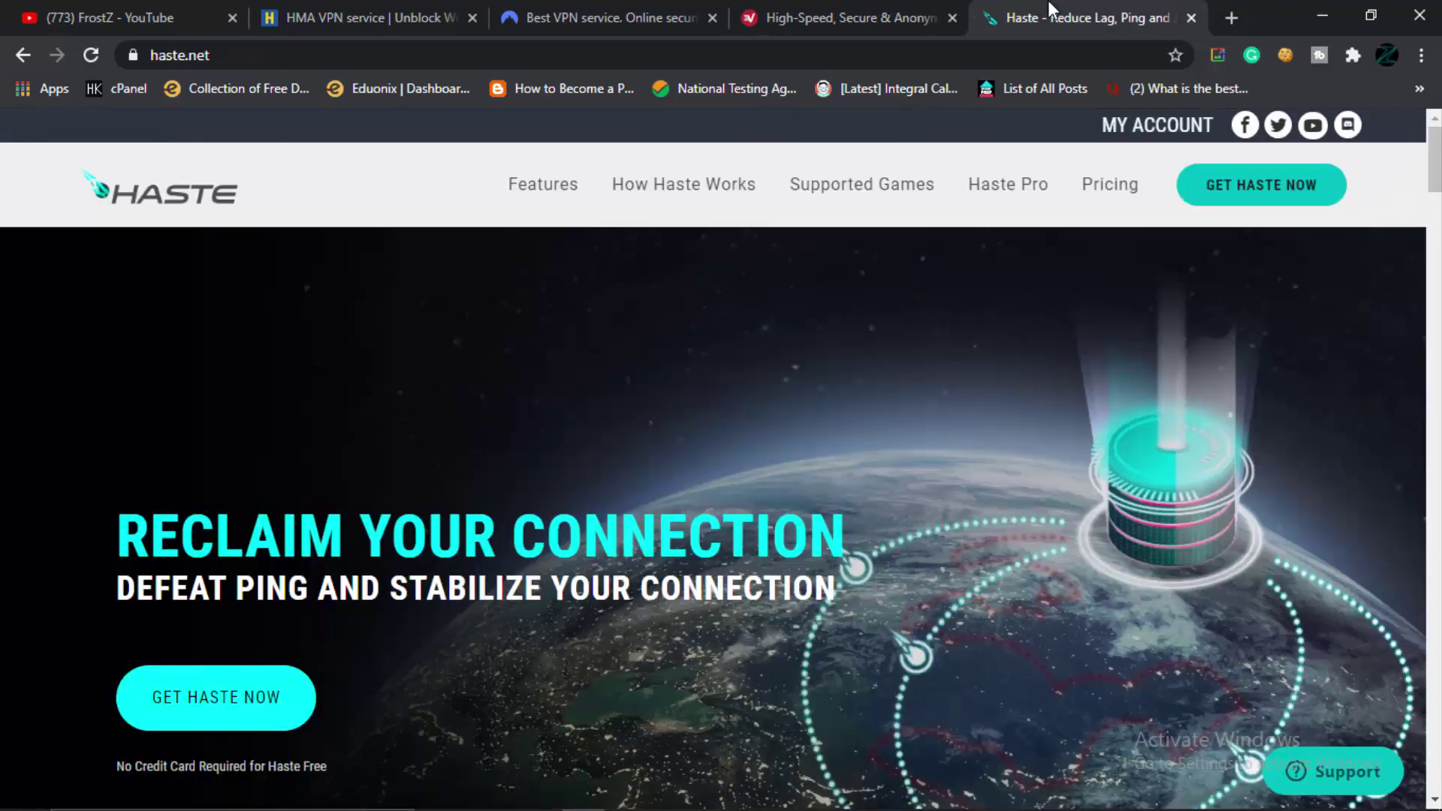
Review Haste's ALWAYS FREE plan: ISP alternative, 1 Fast Path, Unlimited Play Time
scroll(819, 470, down, 4)
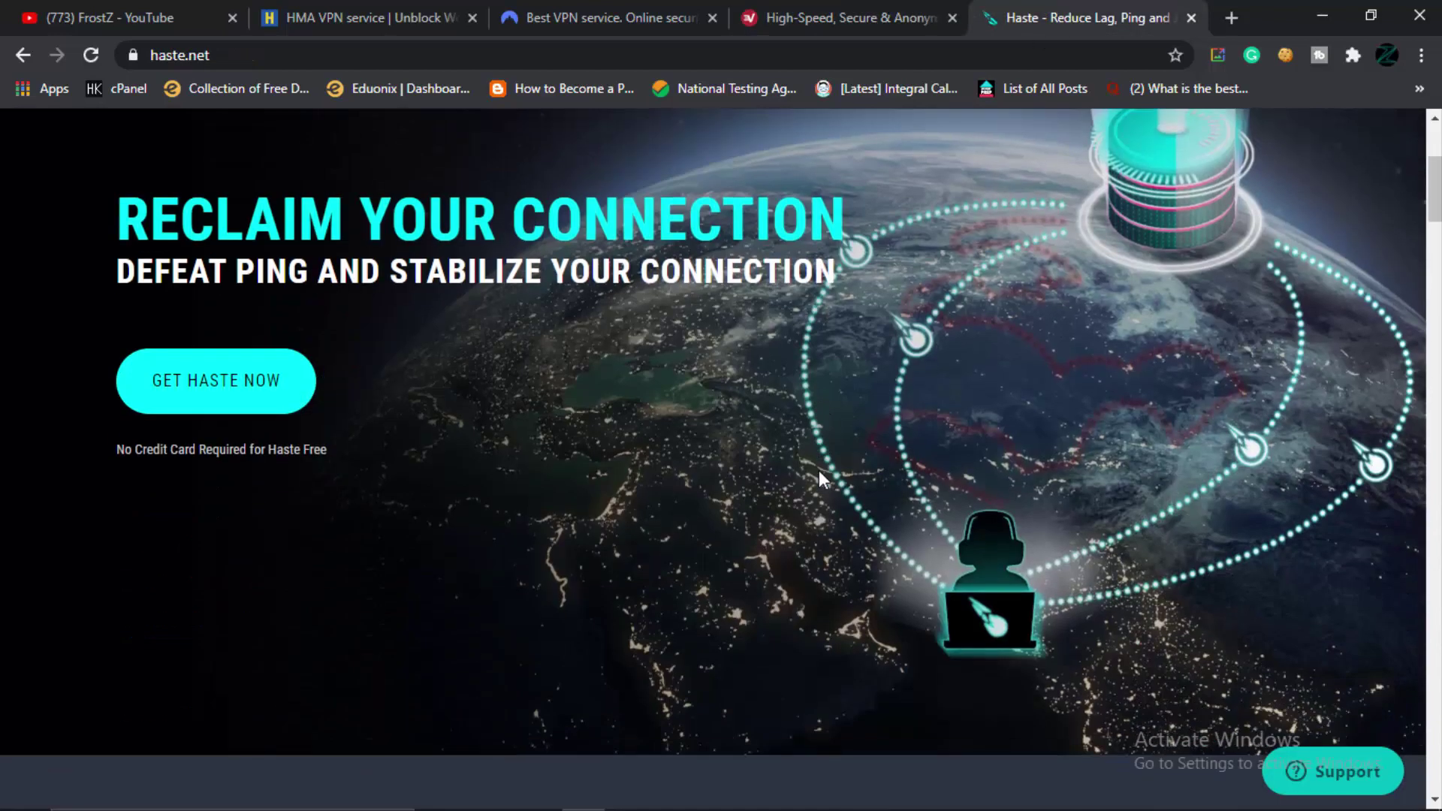
scroll(818, 470, down, 3)
scroll(819, 470, down, 8)
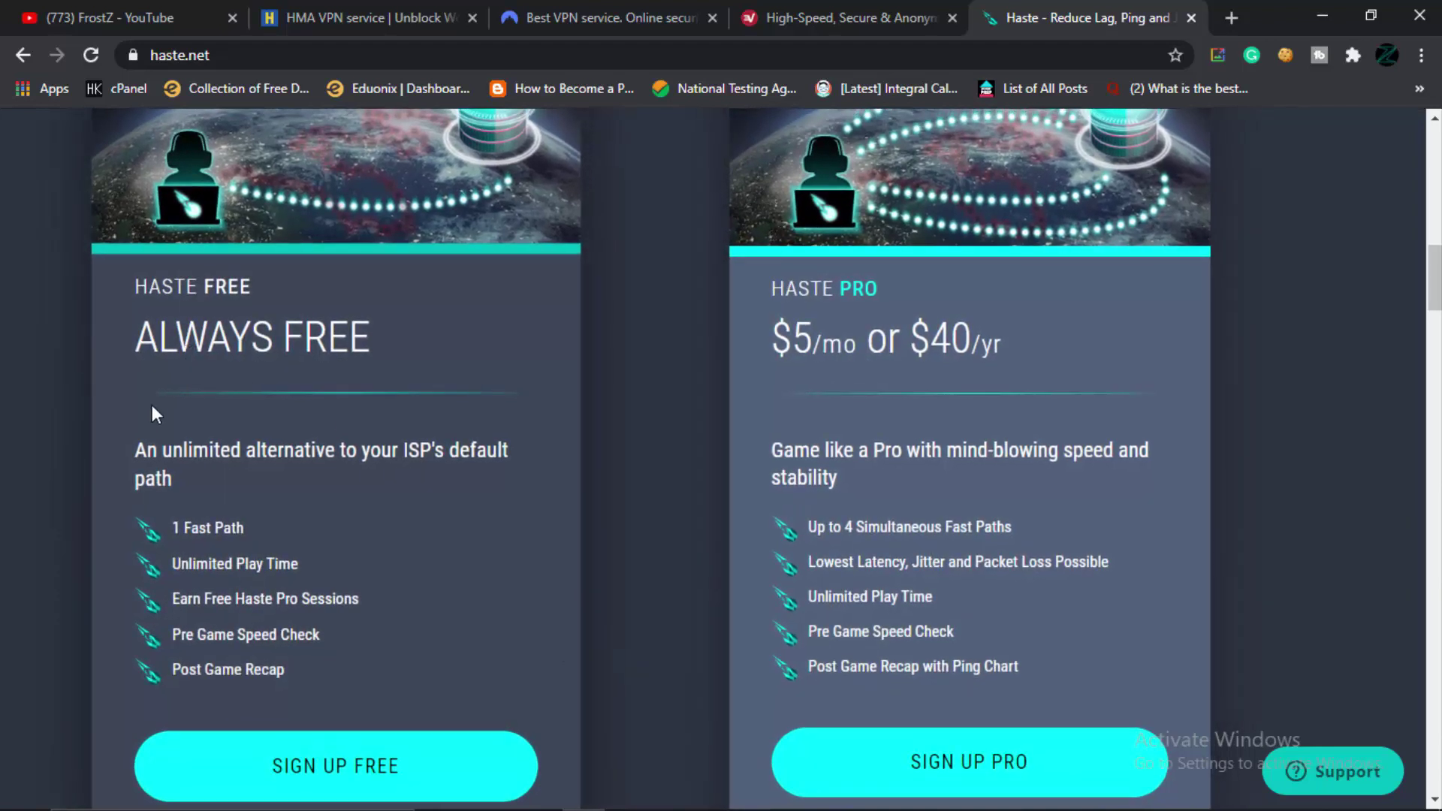
drag(144, 325, 363, 300)
click(332, 315)
drag(148, 451, 460, 451)
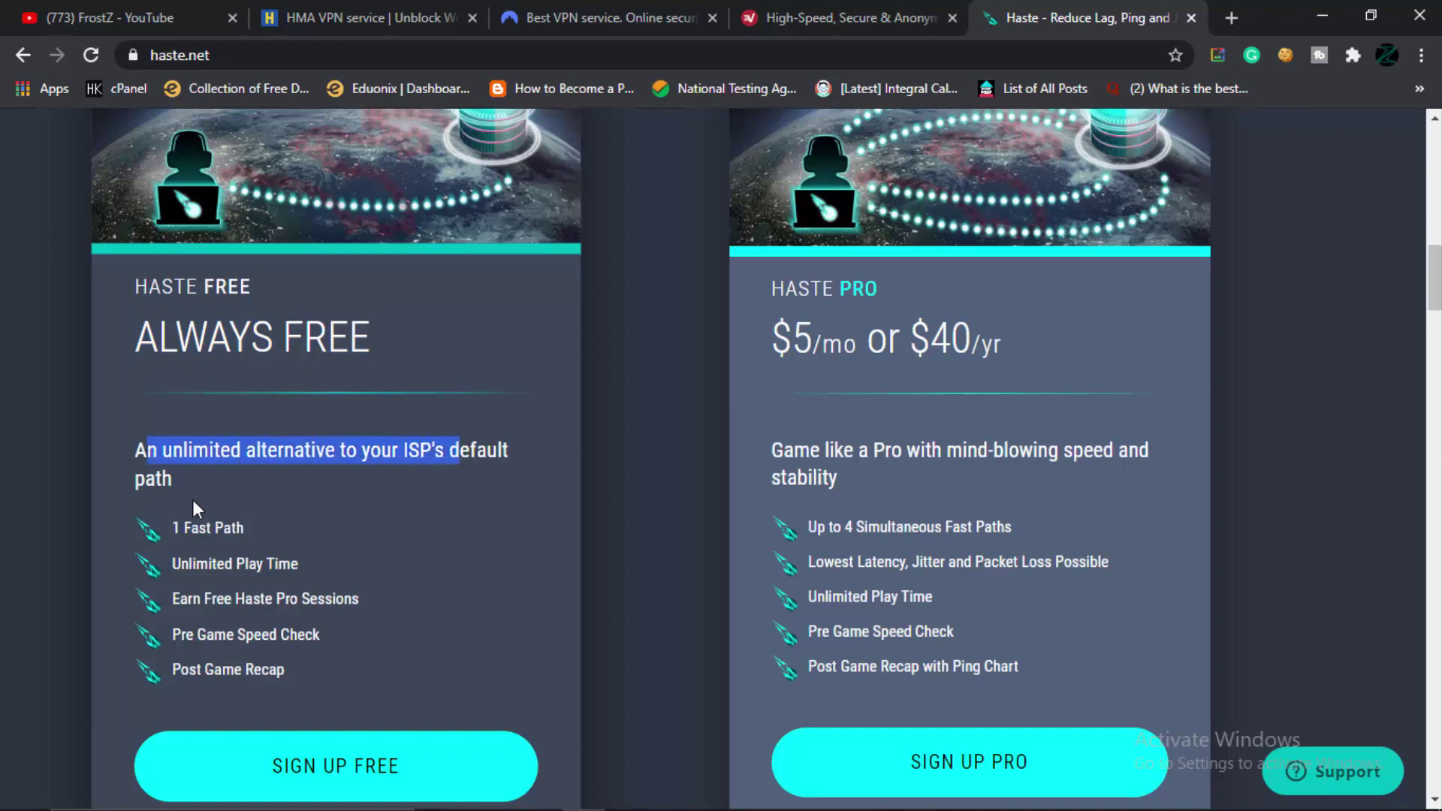
drag(179, 527, 247, 530)
click(223, 560)
drag(174, 563, 305, 568)
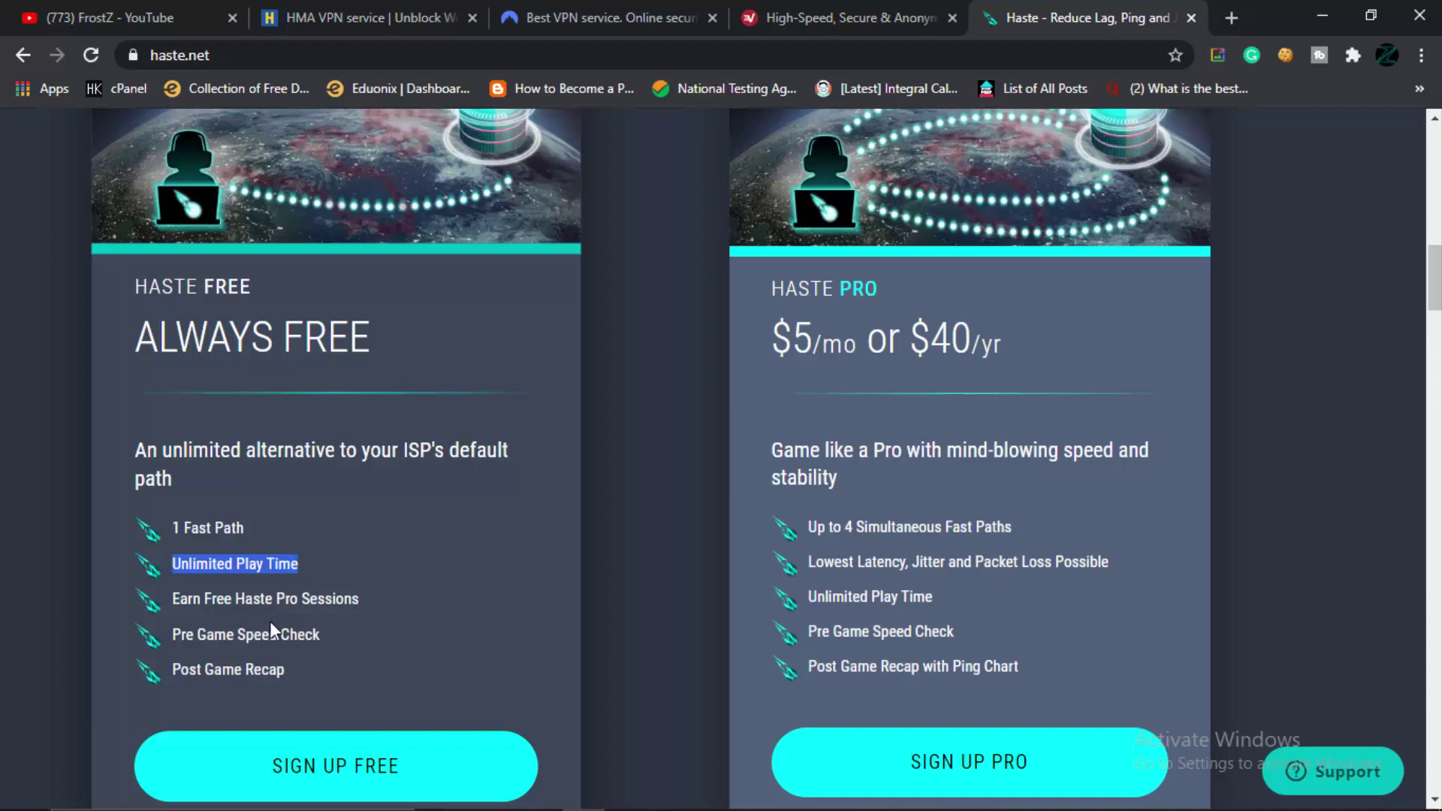
scroll(271, 627, down, 1)
click(521, 485)
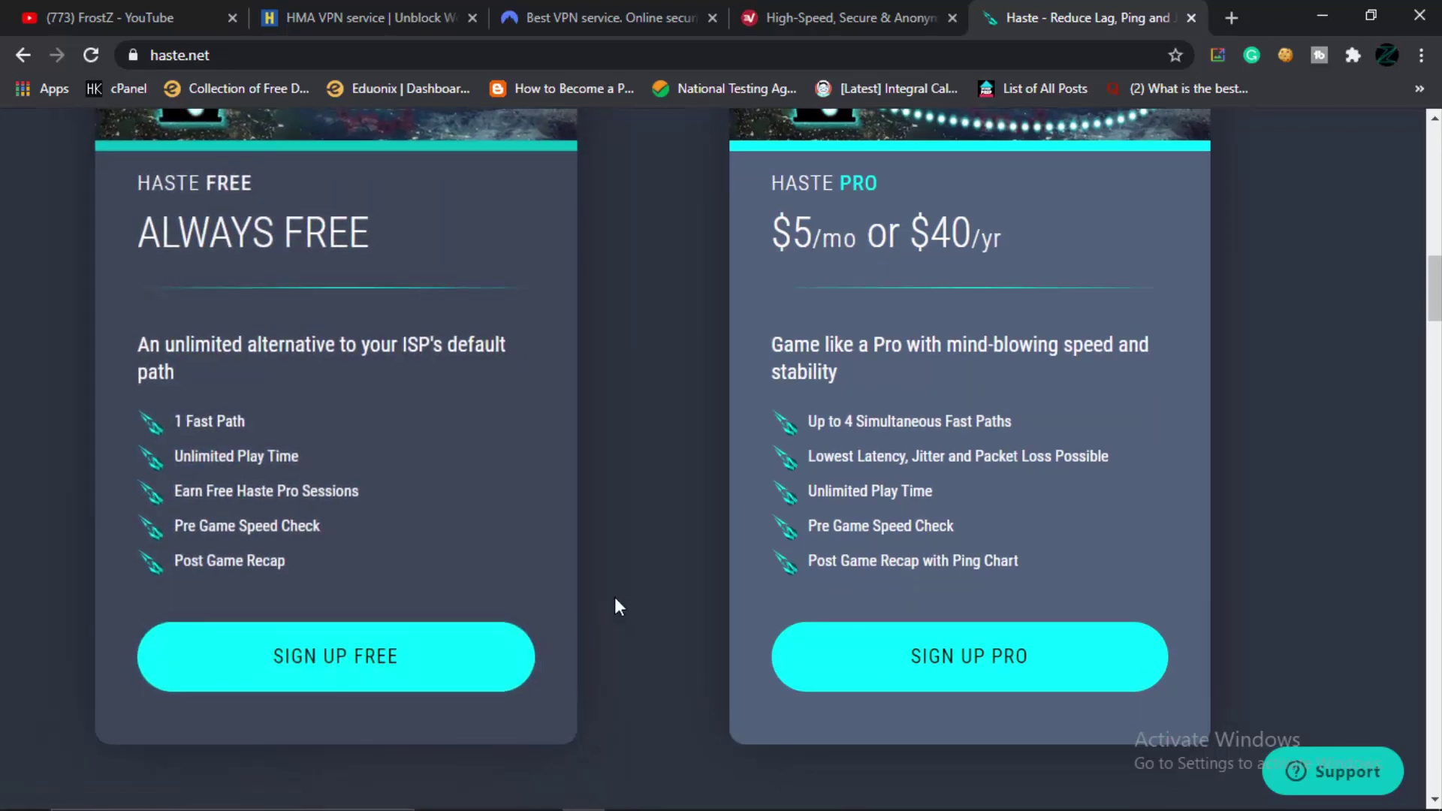
Check the NordVPN, HMA and ExpressVPN tabs, then move NordVPN's tab after ExpressVPN
click(661, 18)
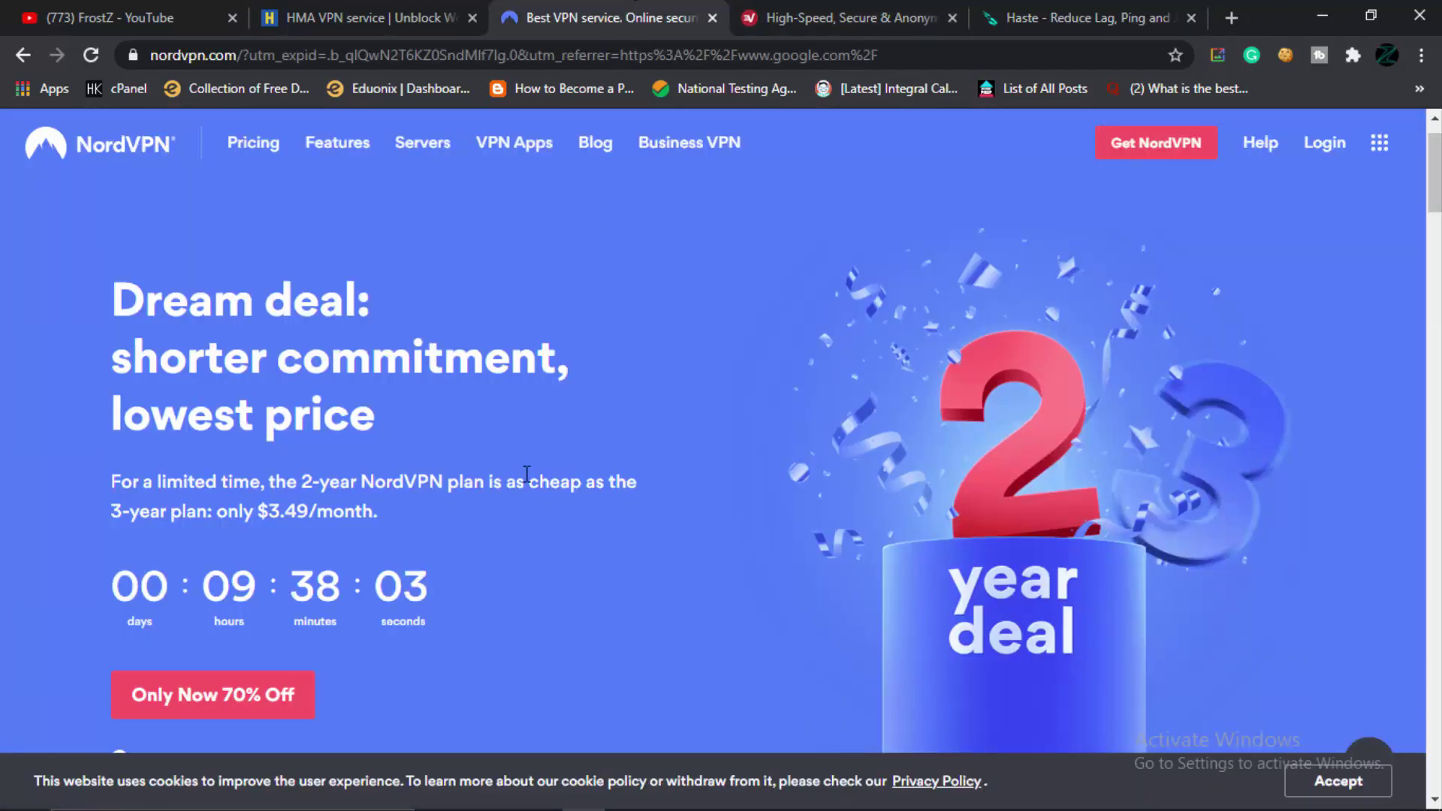
click(375, 16)
click(786, 9)
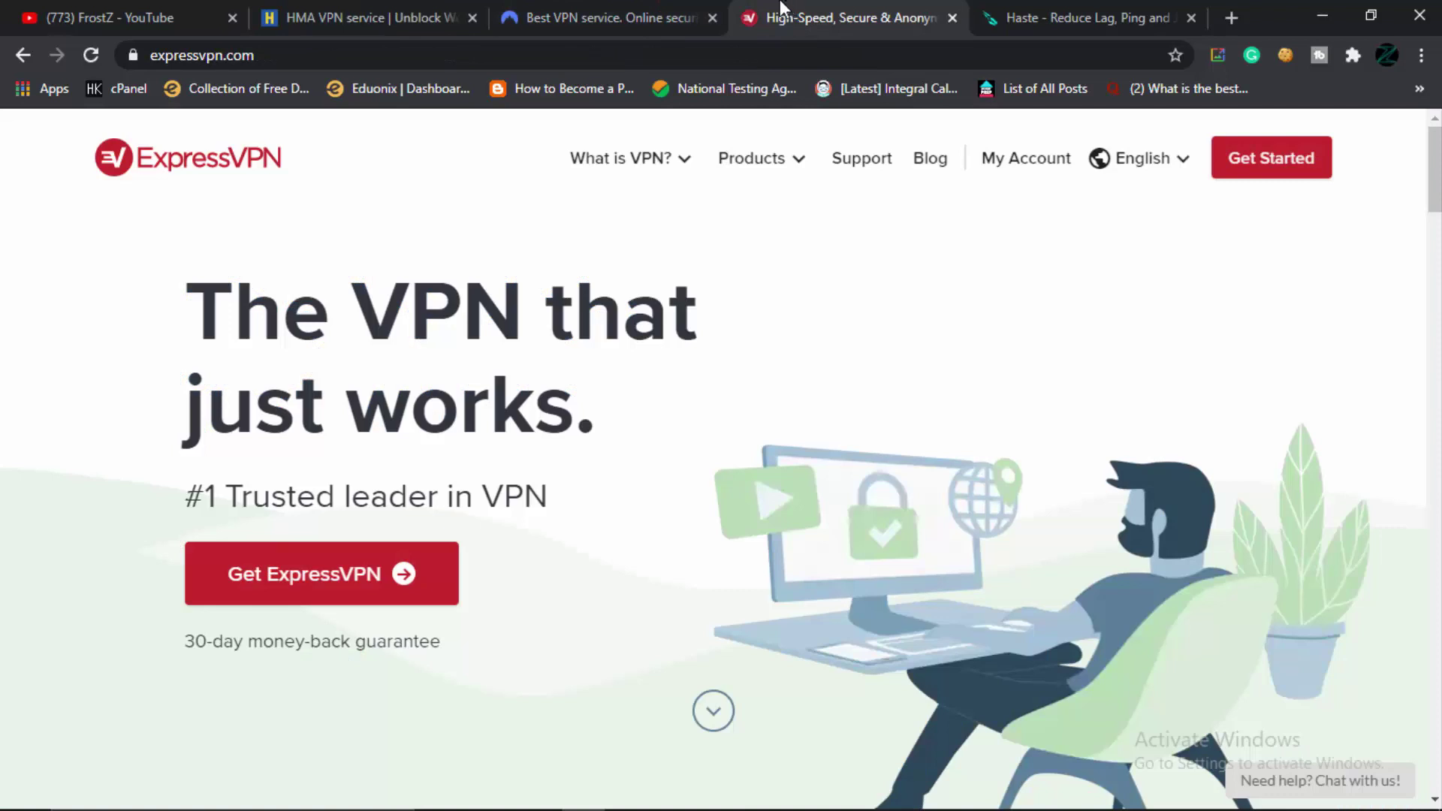
drag(651, 9, 871, 15)
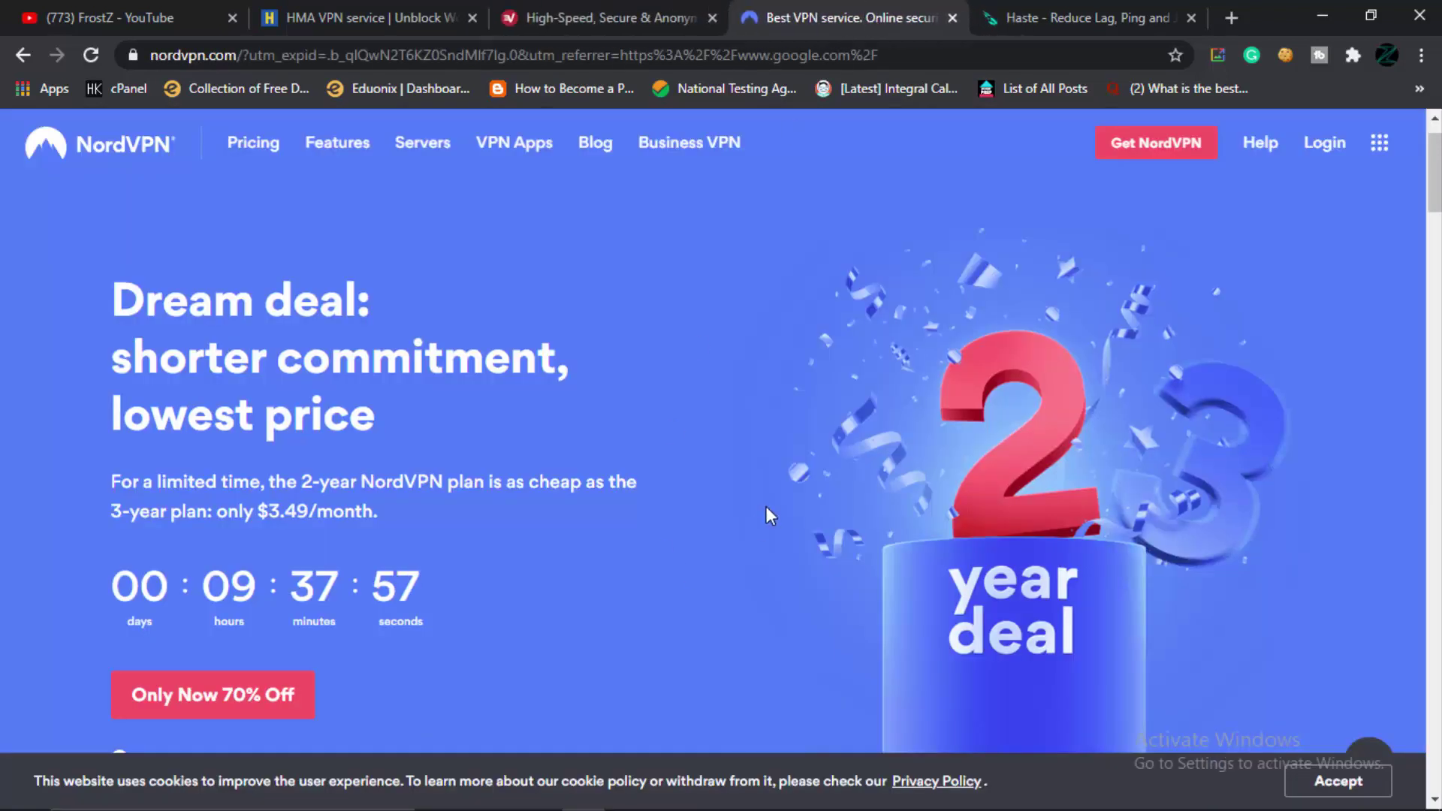
Move from the NordVPN tab to the Haste tab with Ctrl+Tab
key(ctrl+Tab)
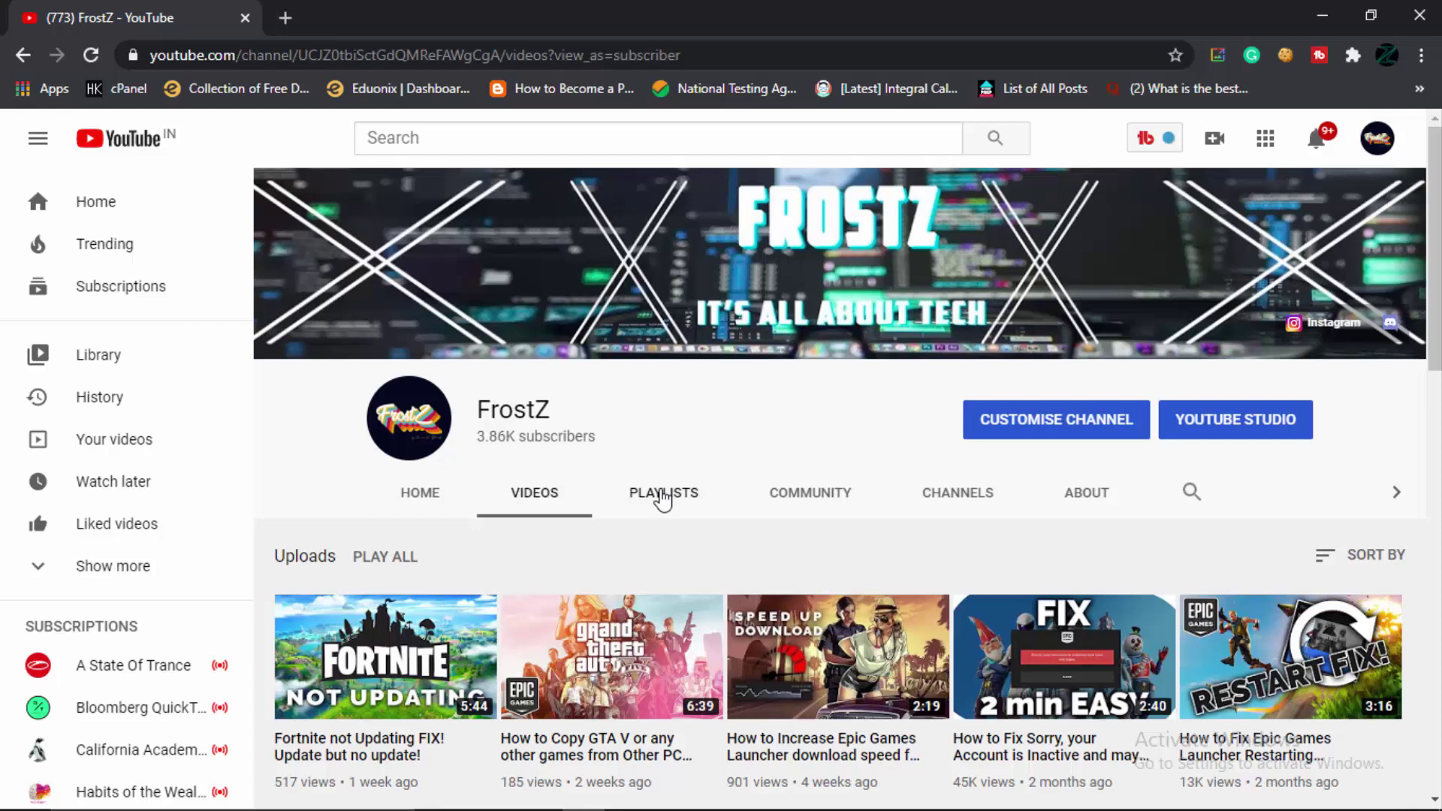
Open Task Manager with Ctrl+Shift+Esc and show its Services tab
key(ctrl+shift+Escape)
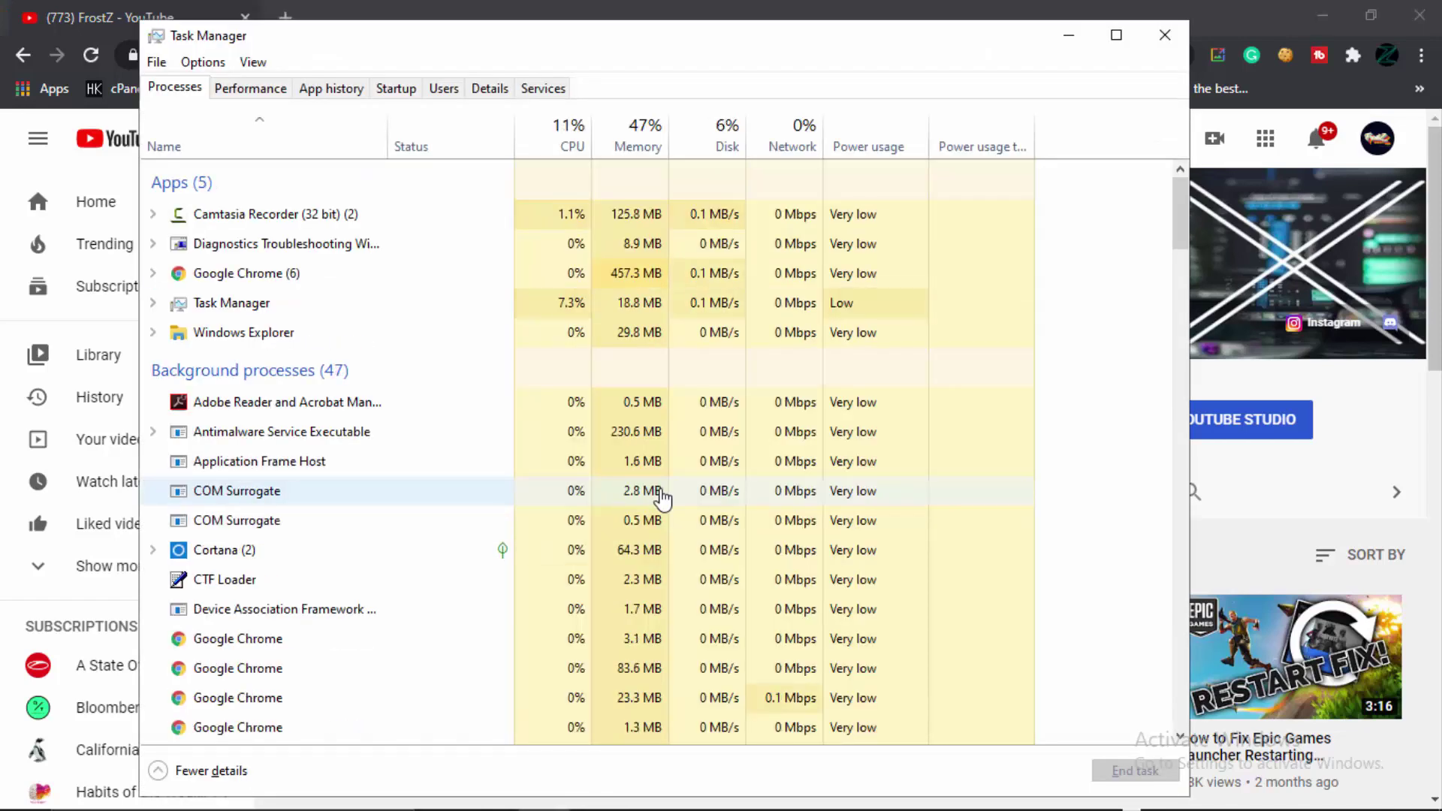
key(super)
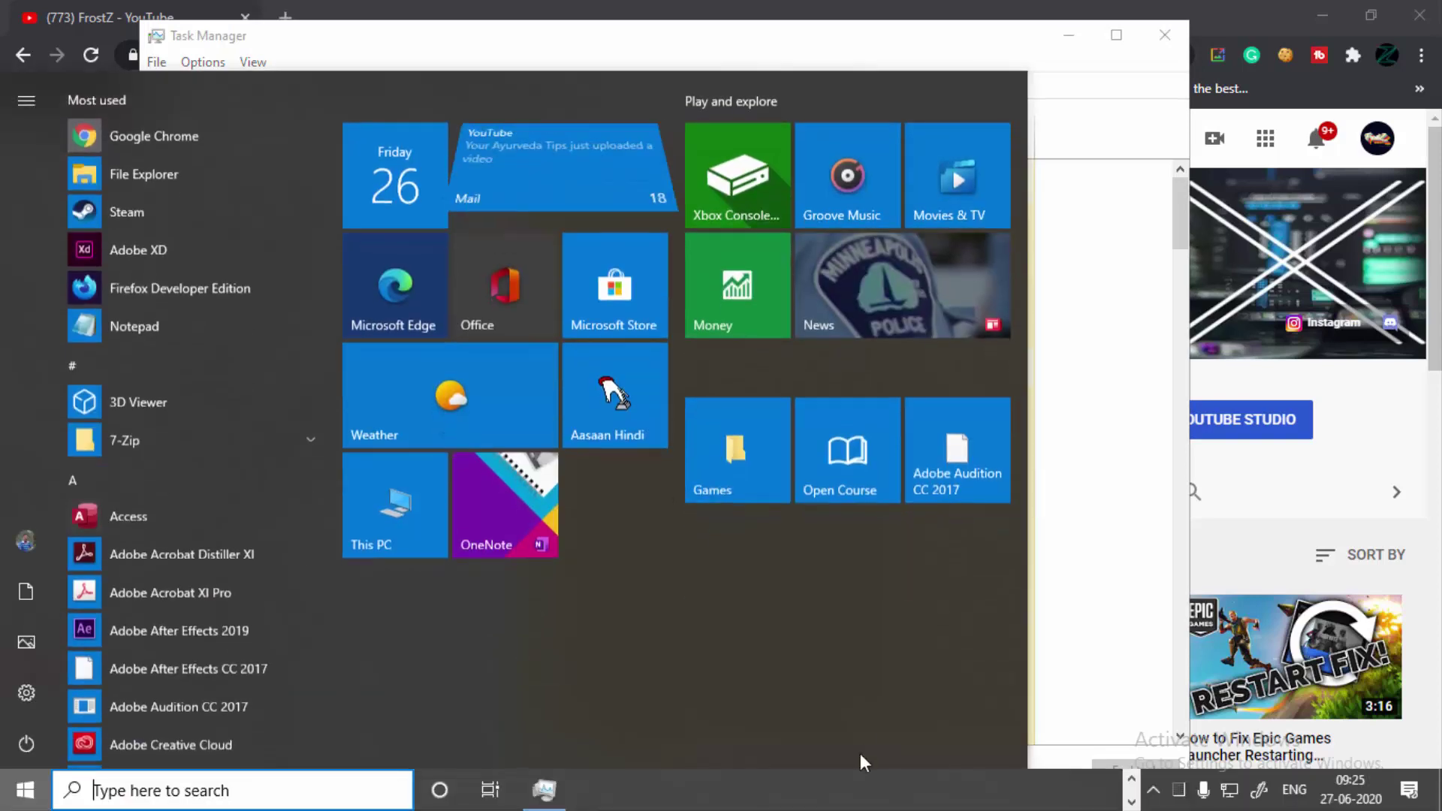
right_click(836, 777)
click(936, 670)
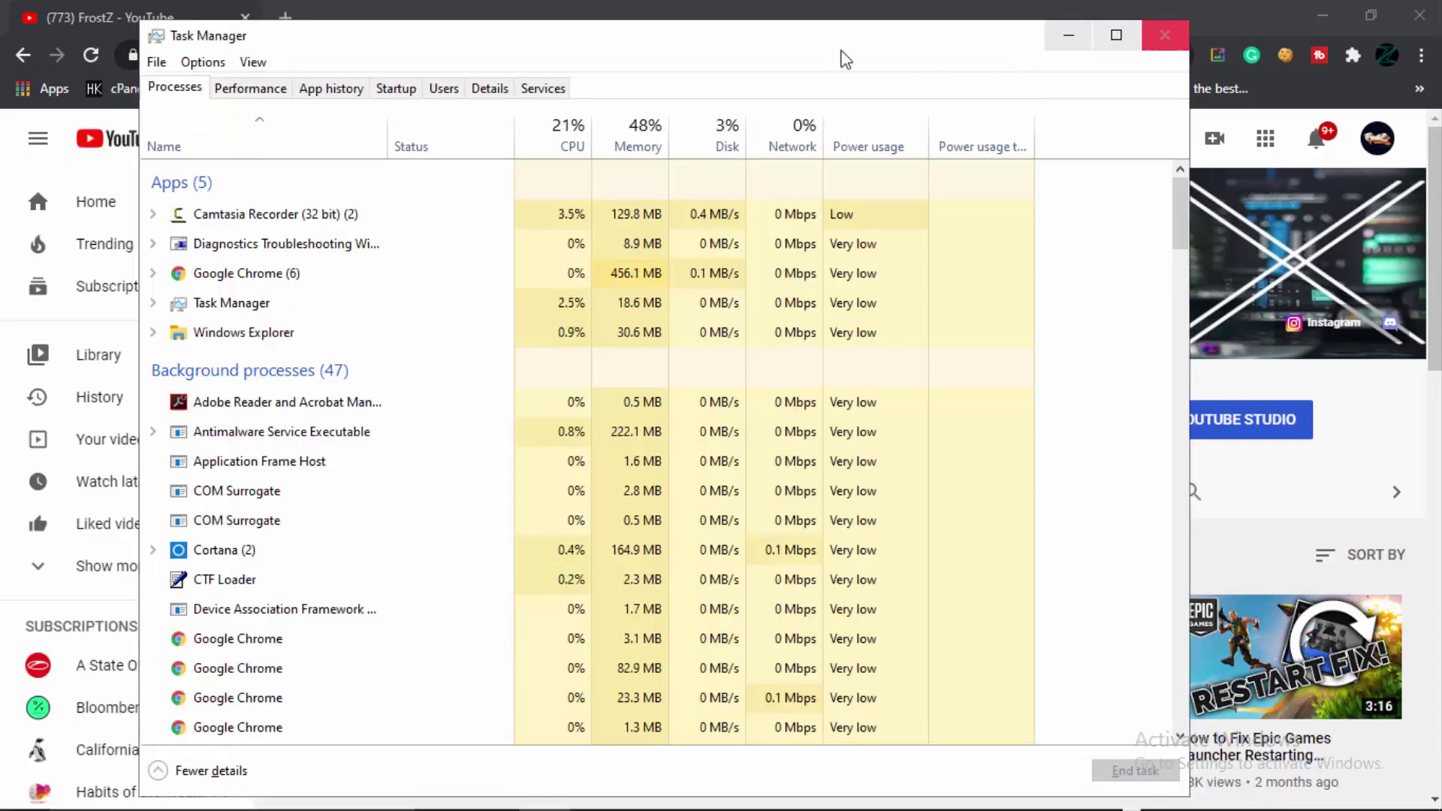
click(534, 92)
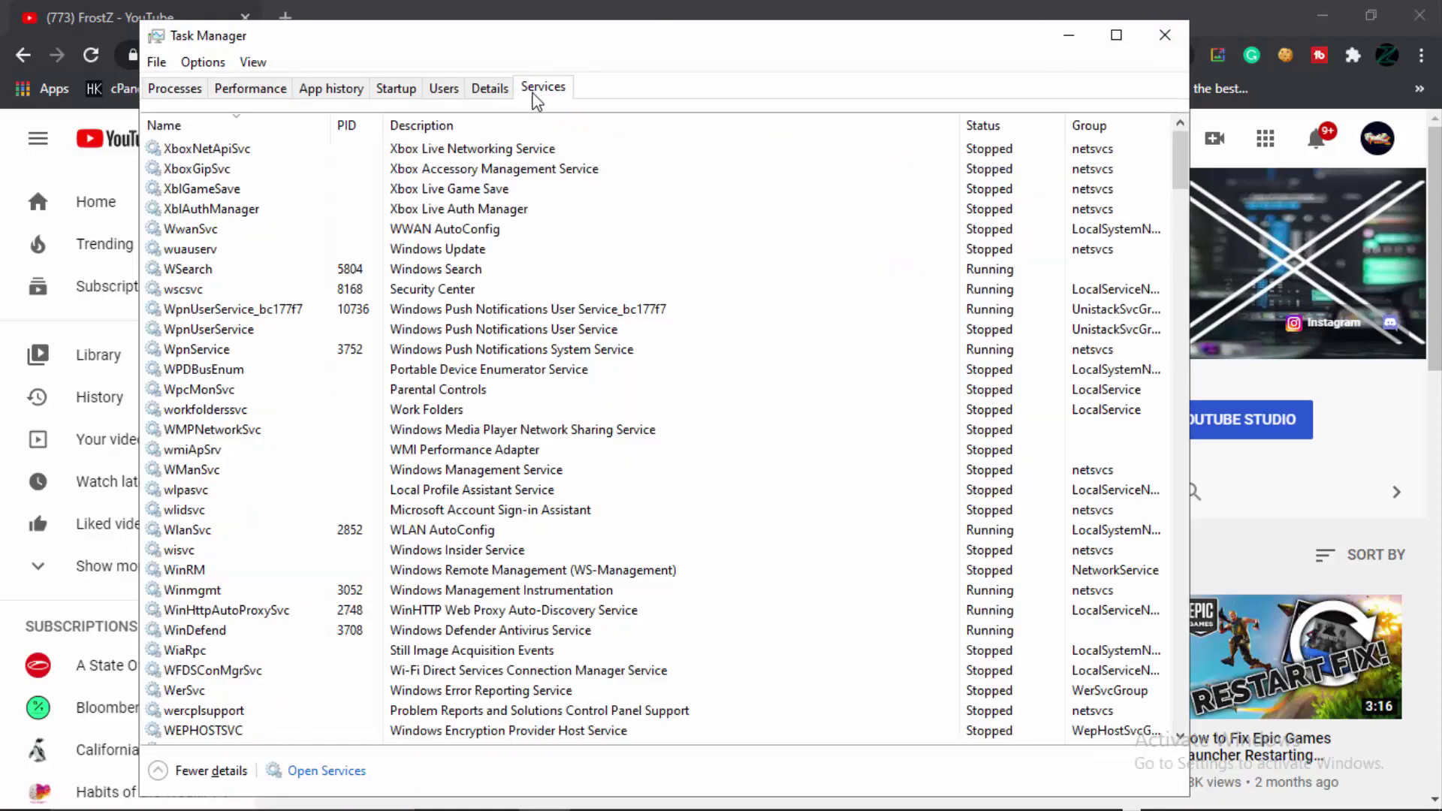
Sort services by name and select the Windows Update service (wuauserv)
click(436, 252)
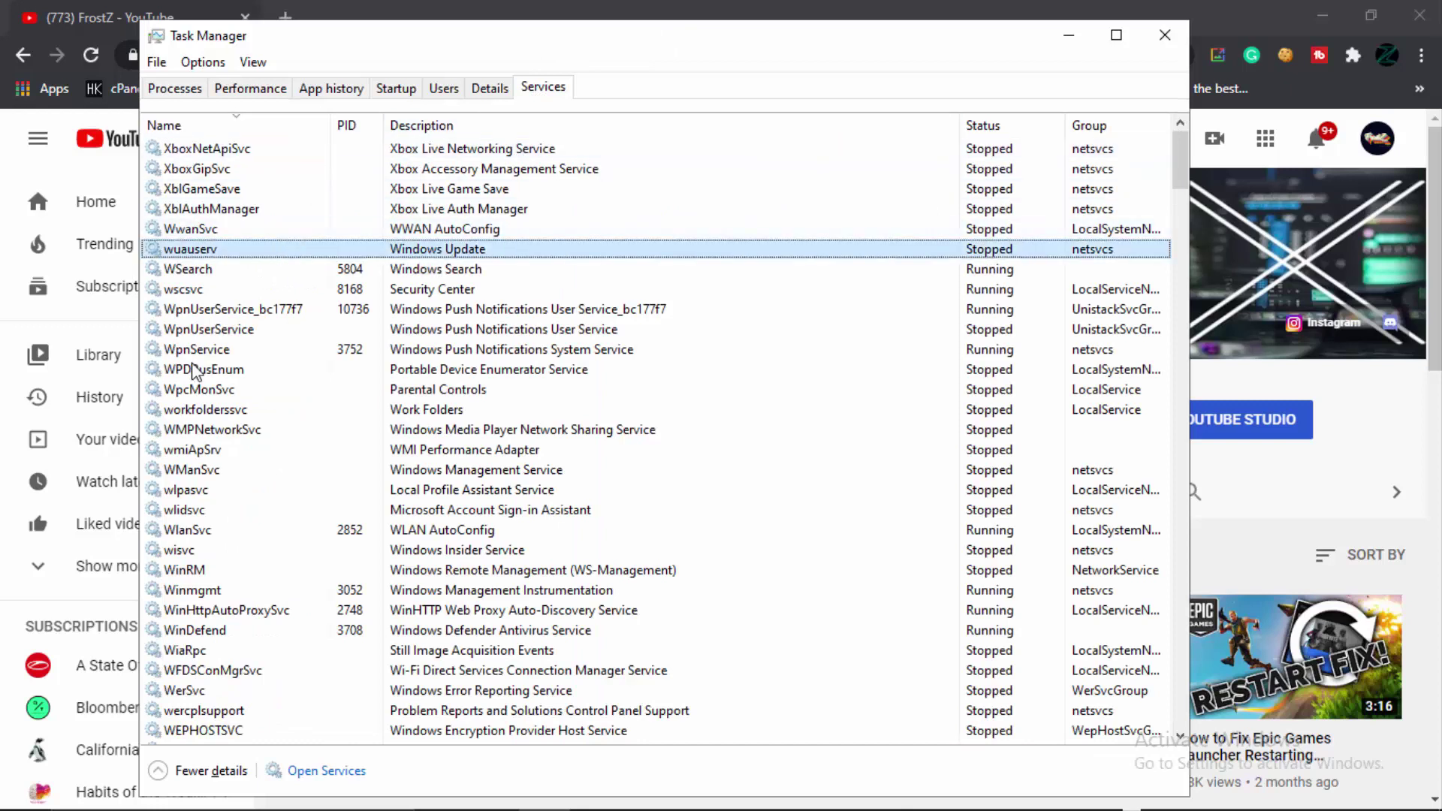
click(248, 126)
click(274, 370)
key(w)
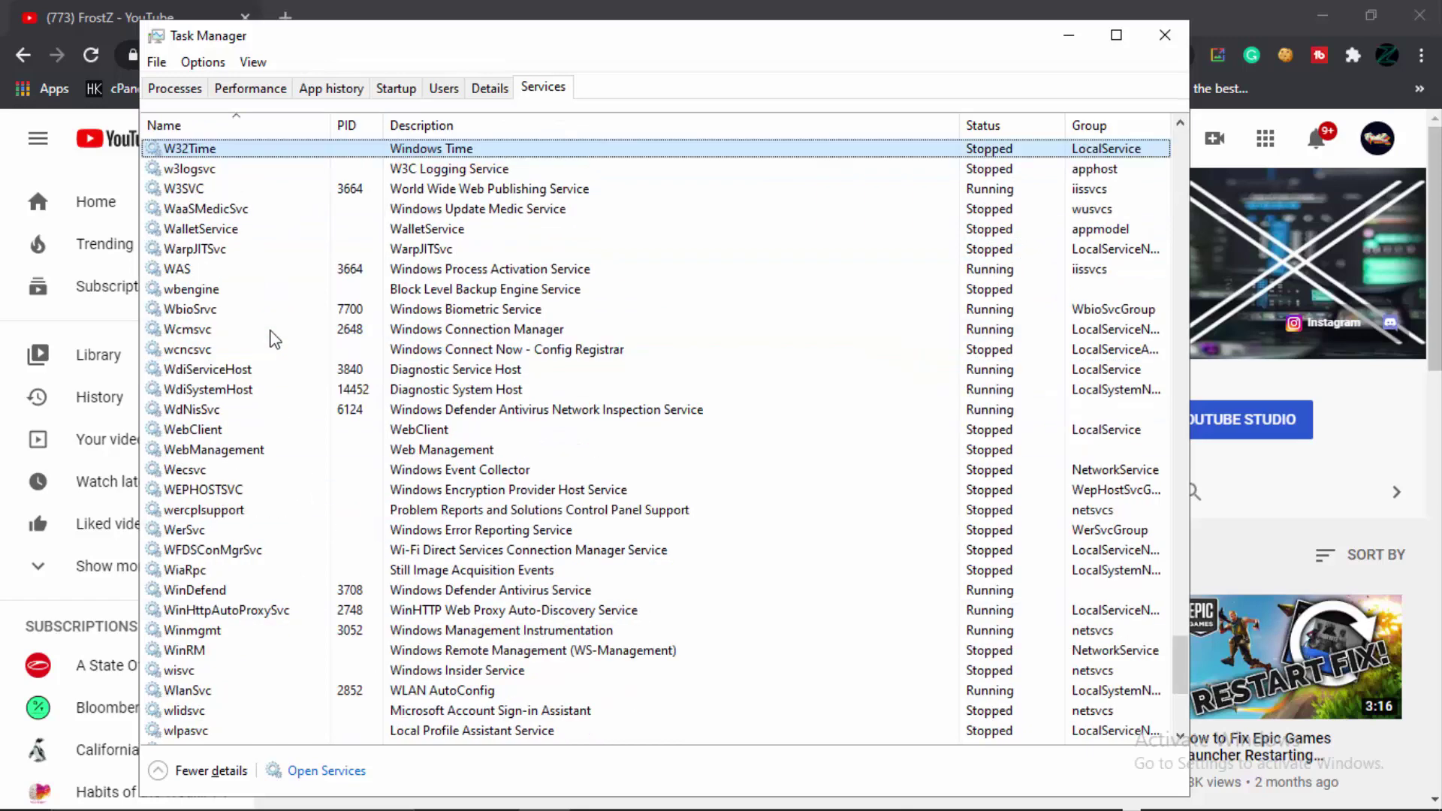
key(Down)
key(Down)
key(Down)
key(Down)
key(Down)
key(Down)
key(Down)
key(Down)
key(Down)
key(Down)
key(Down)
key(Down)
key(Down)
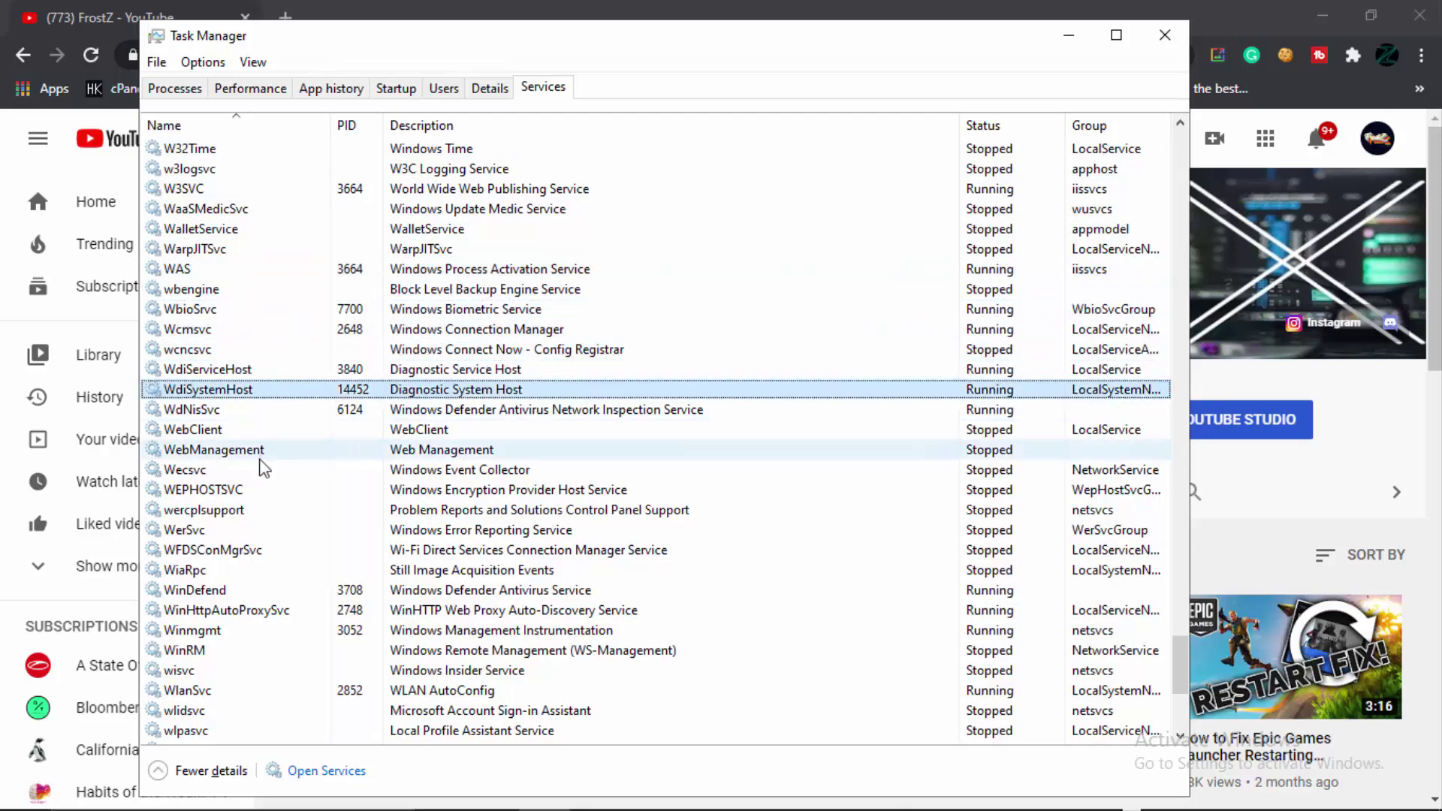
scroll(263, 481, down, 4)
scroll(263, 485, down, 2)
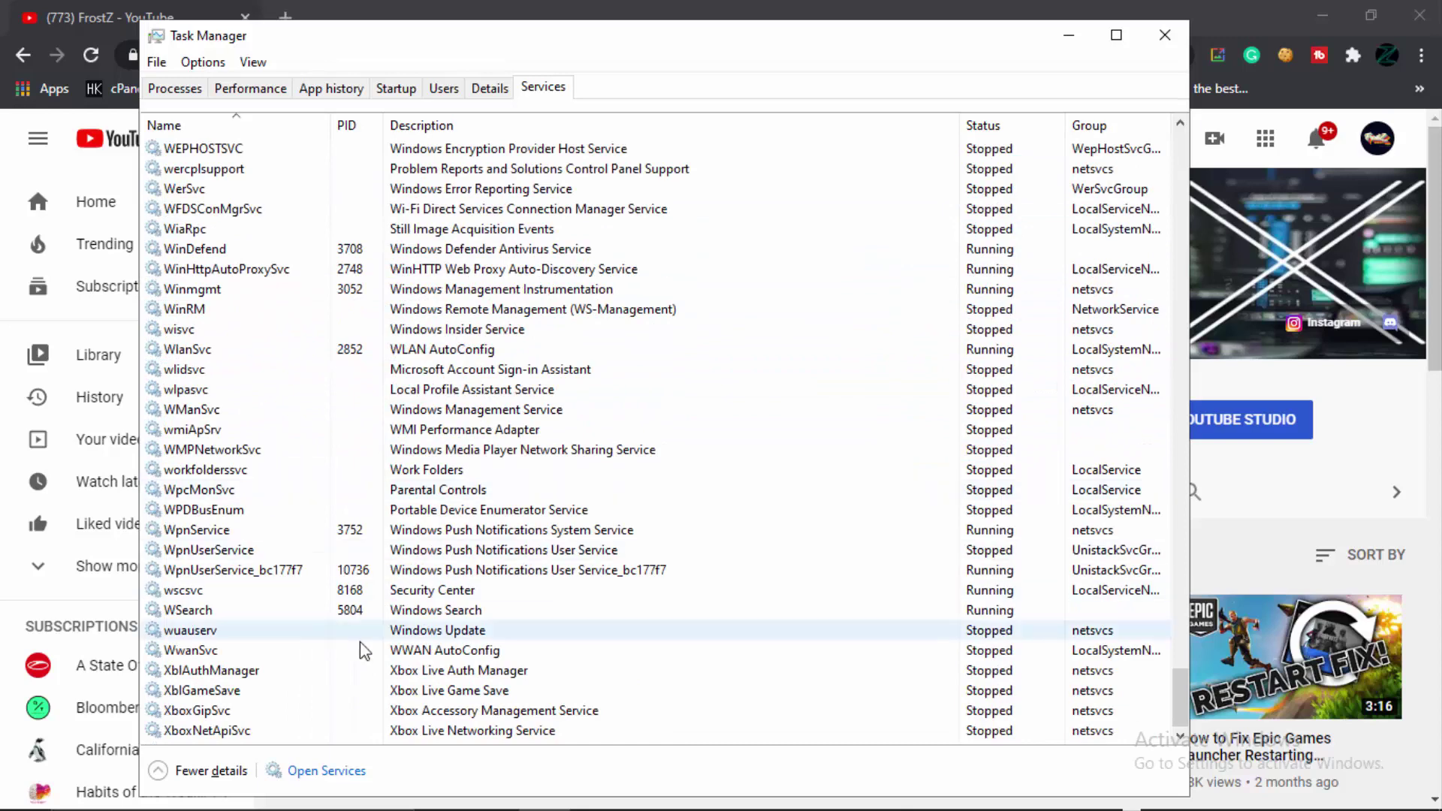
click(188, 636)
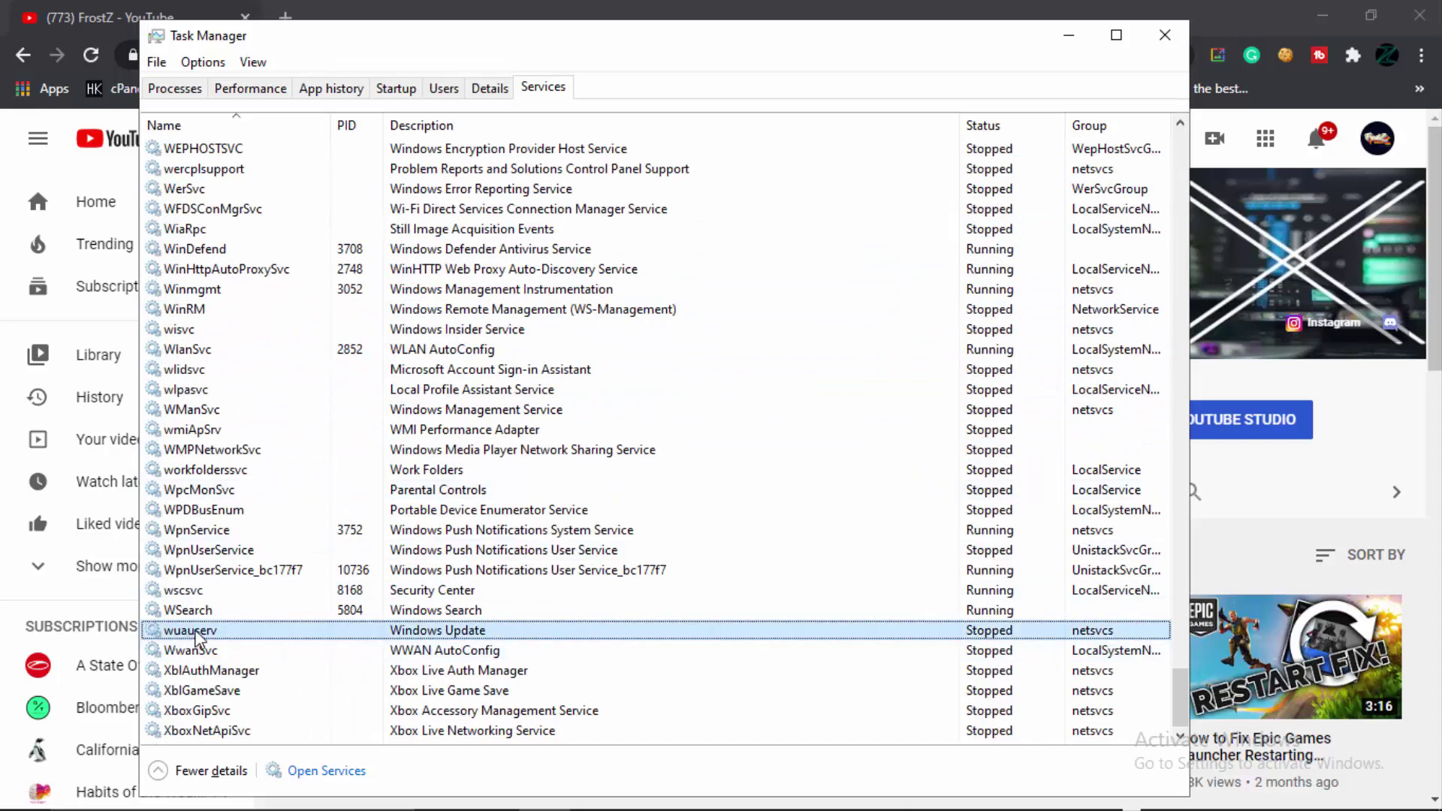
Check Windows Update's context actions without changing it, leaving it Stopped
scroll(197, 634, up, 1)
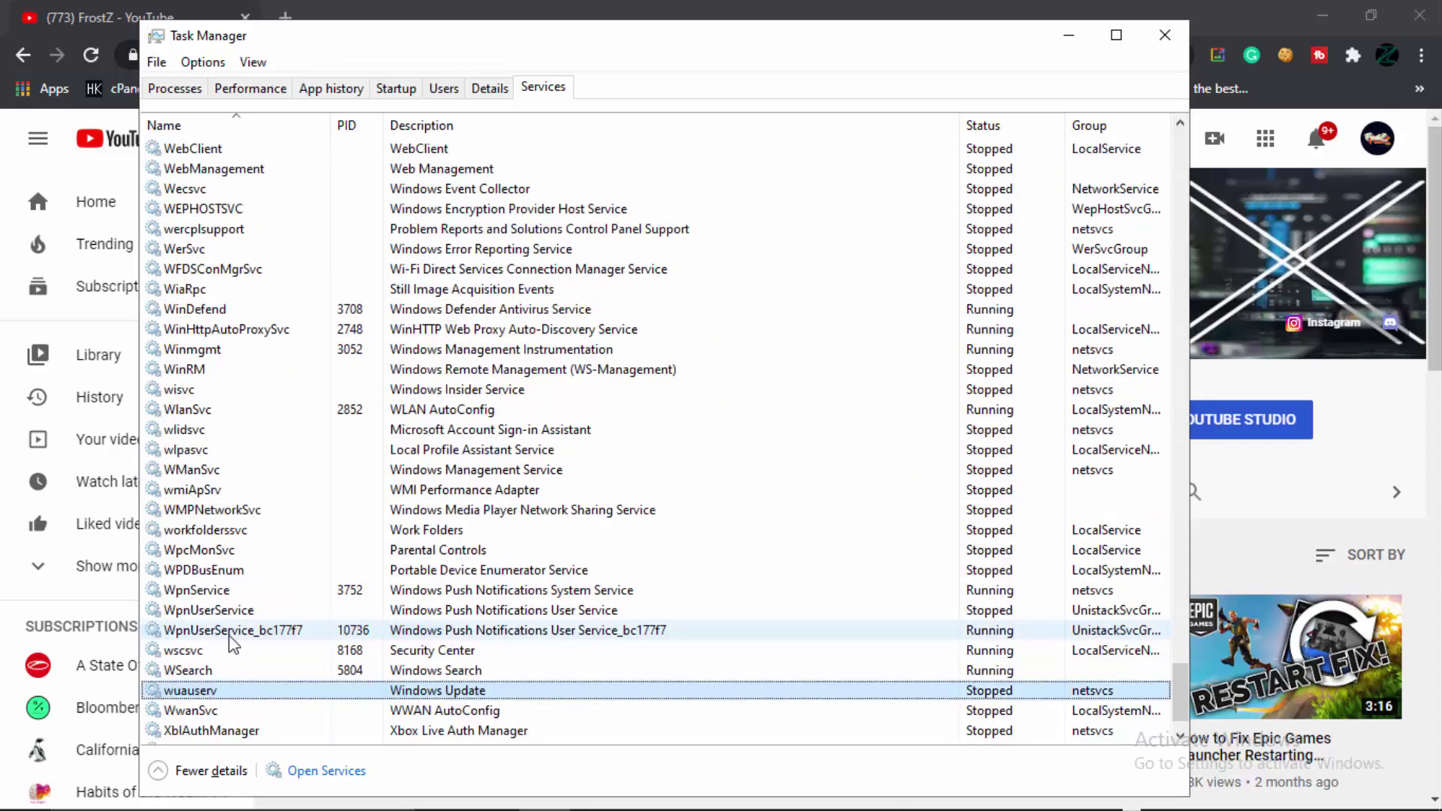
right_click(217, 696)
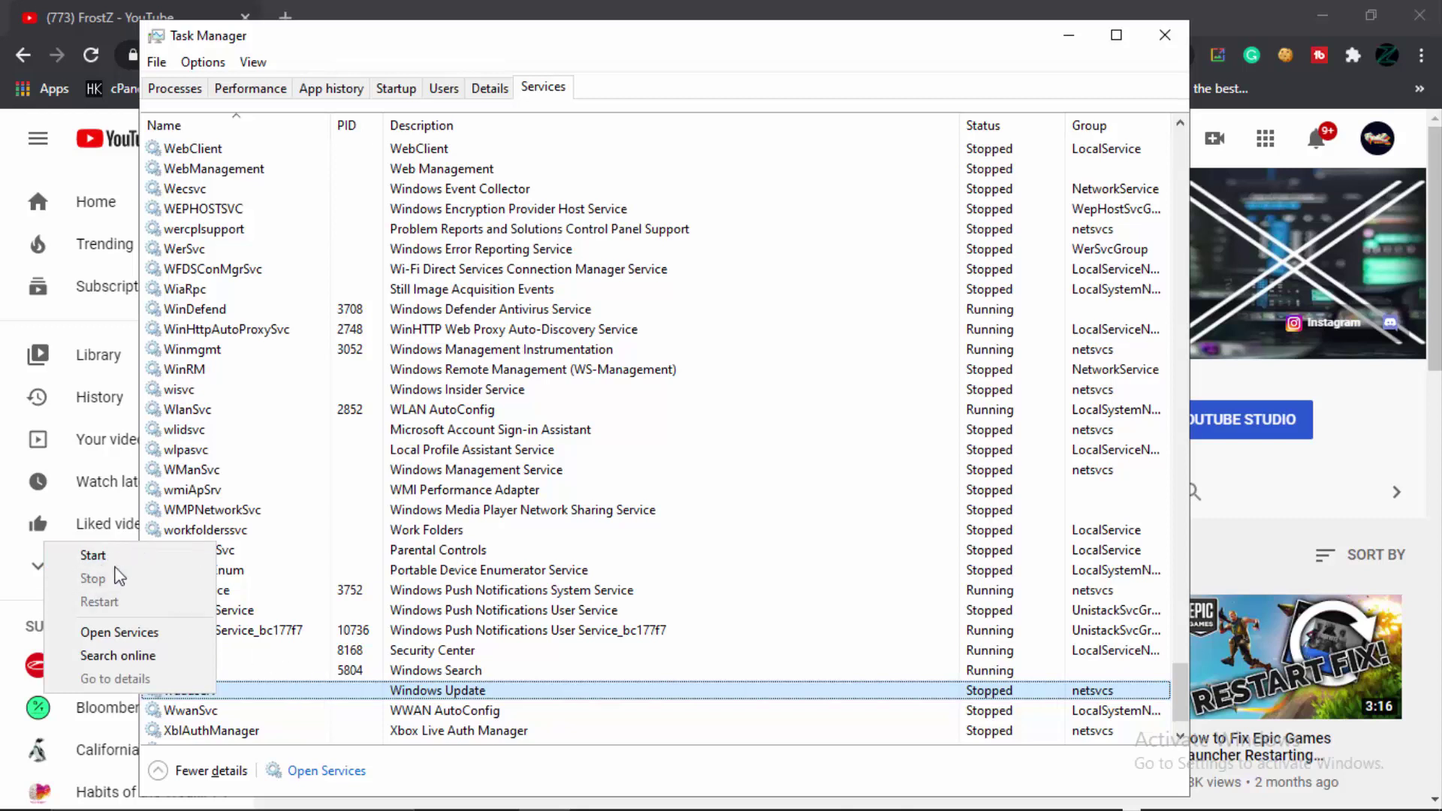
click(323, 710)
click(326, 692)
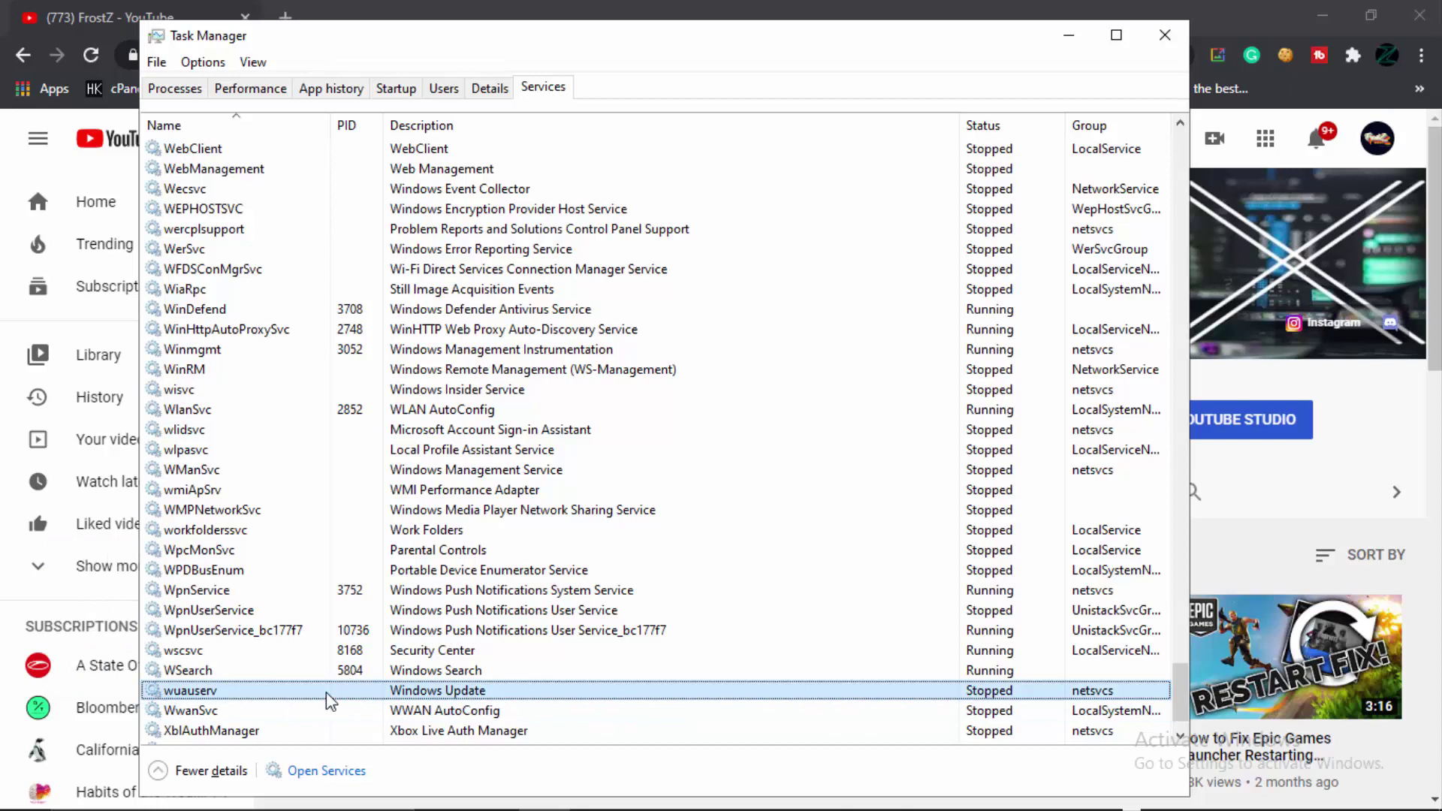
Find and select the TeamViewer (32 bit) process in the Processes list
click(161, 91)
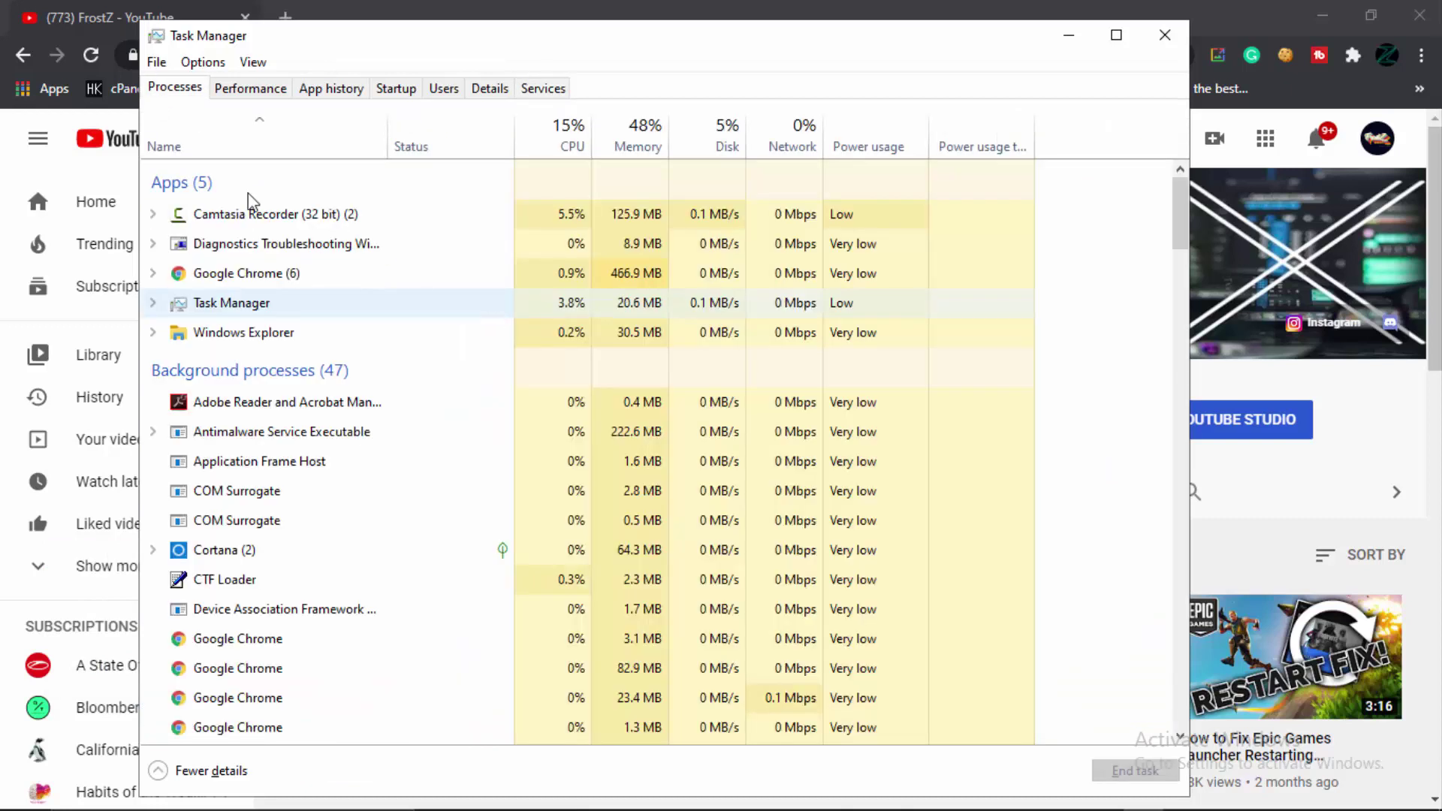
scroll(354, 521, down, 3)
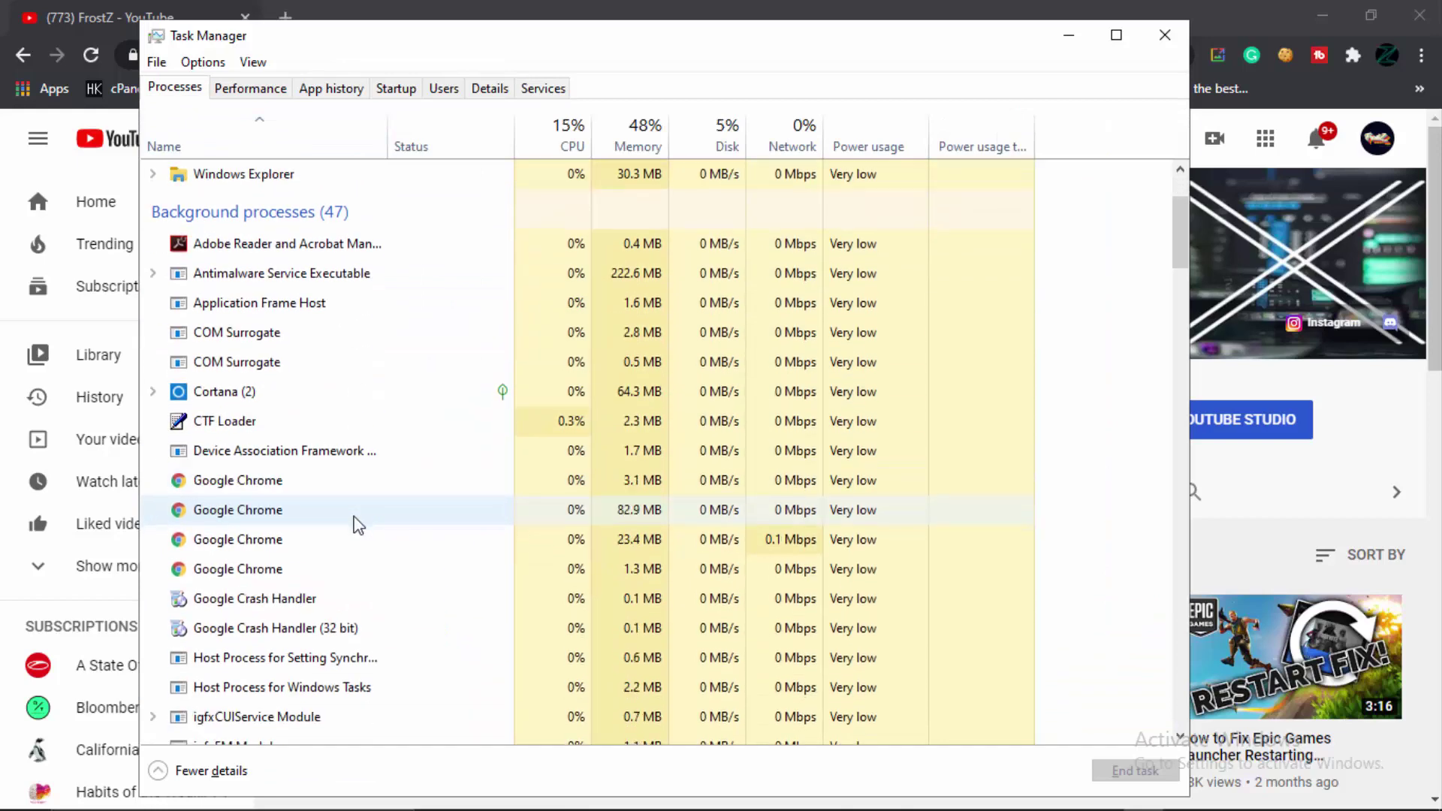
scroll(354, 521, down, 8)
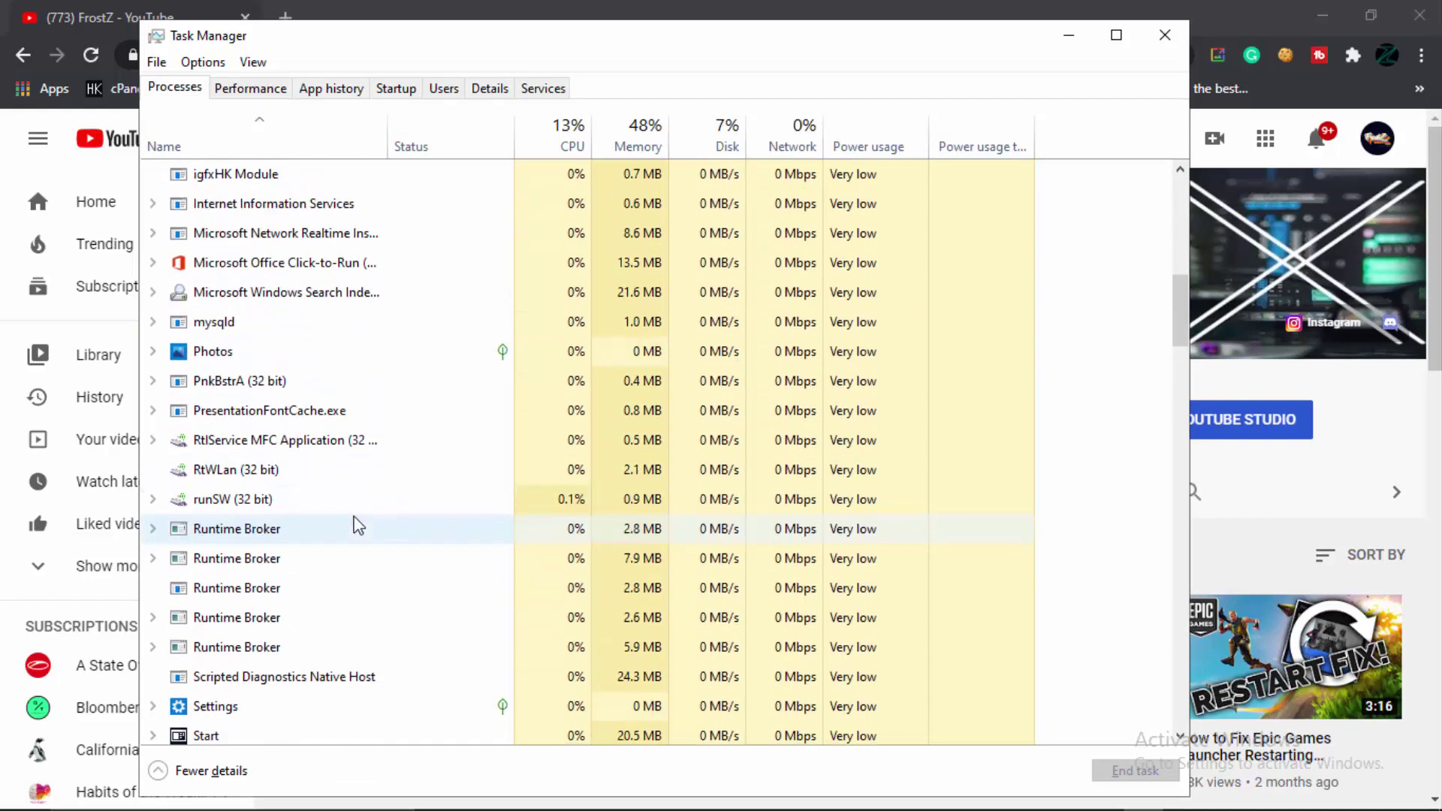
scroll(353, 521, up, 1)
click(262, 634)
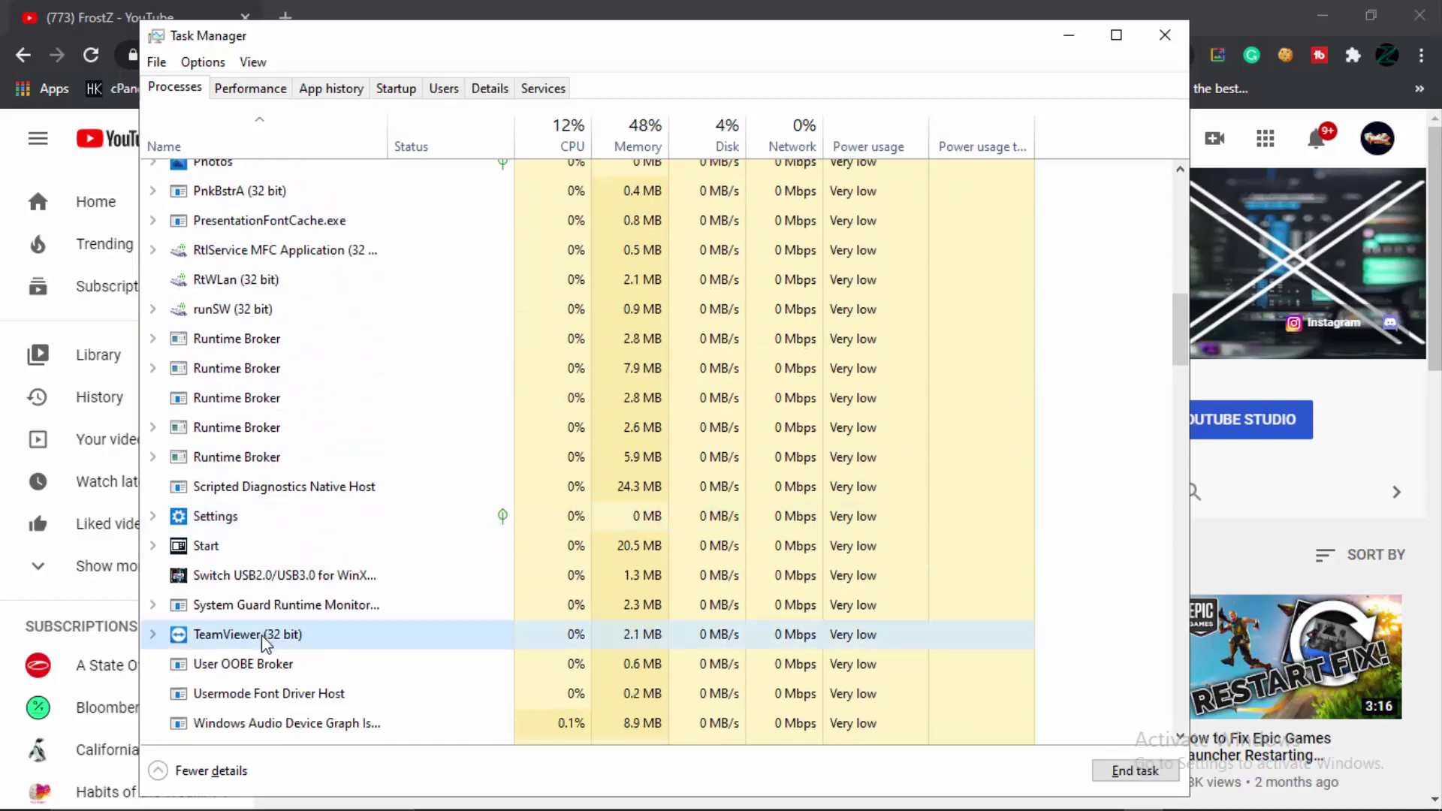
scroll(261, 634, down, 3)
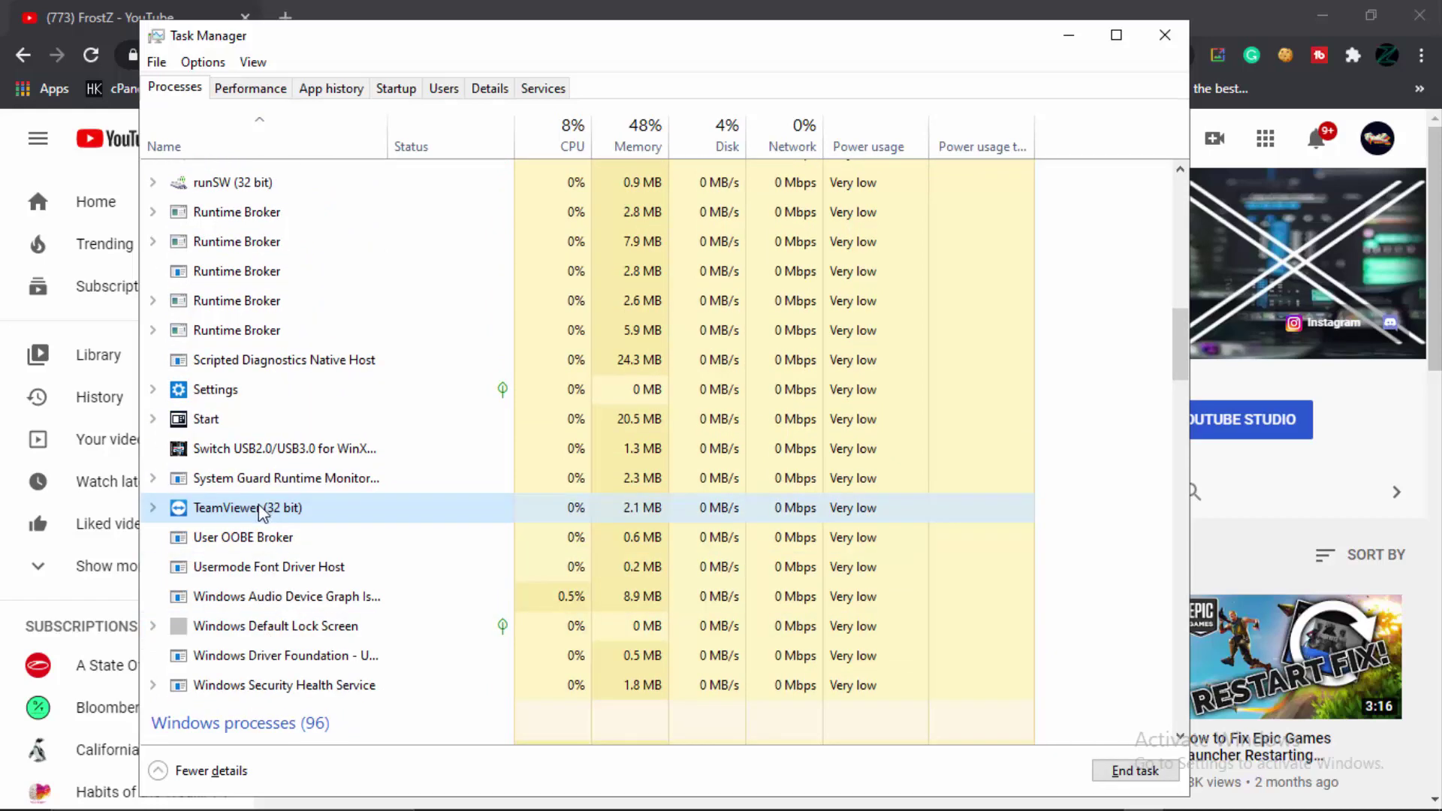
Review the Startup list, then end the TeamViewer (32 bit) process from Processes
click(396, 88)
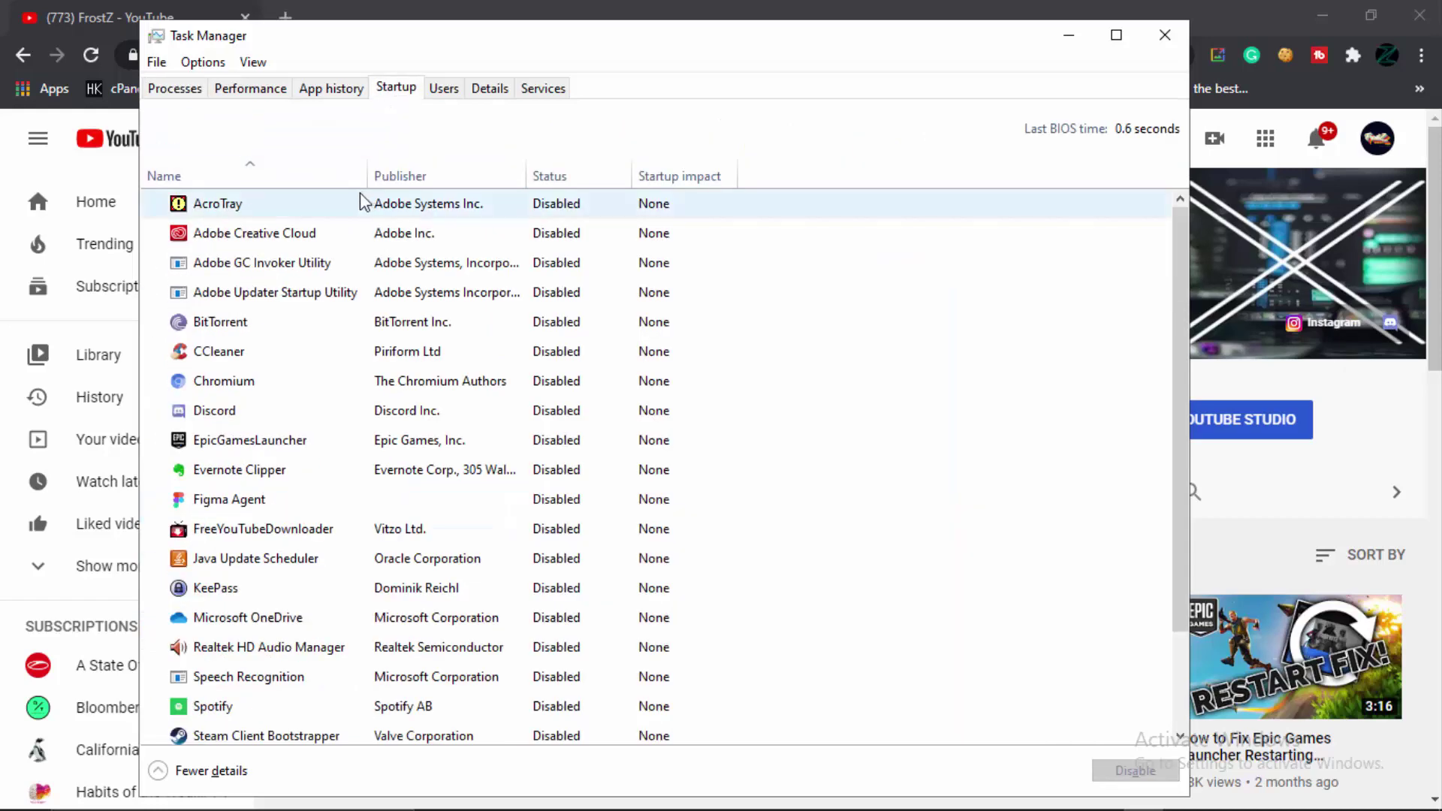
click(174, 88)
scroll(251, 608, down, 5)
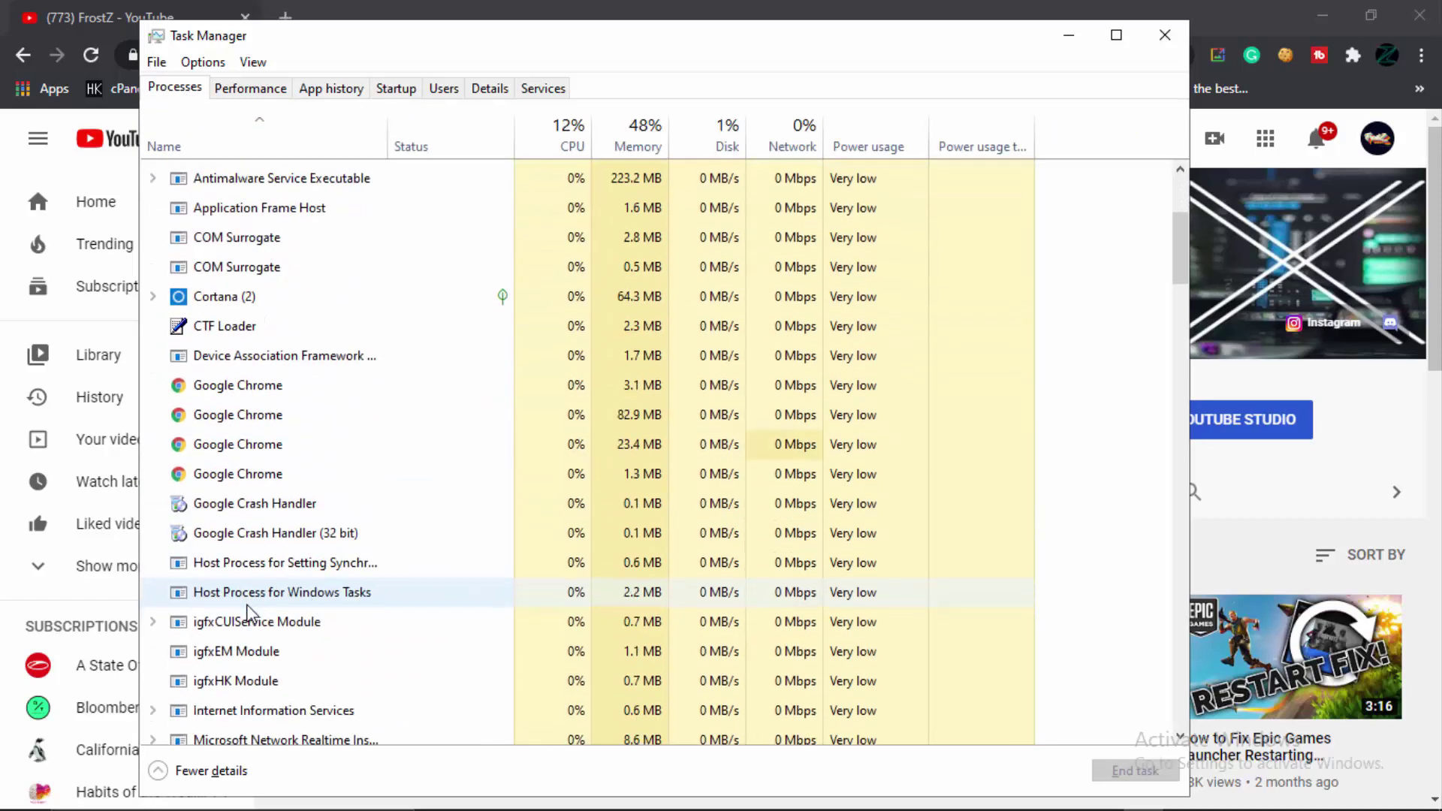
scroll(251, 609, down, 9)
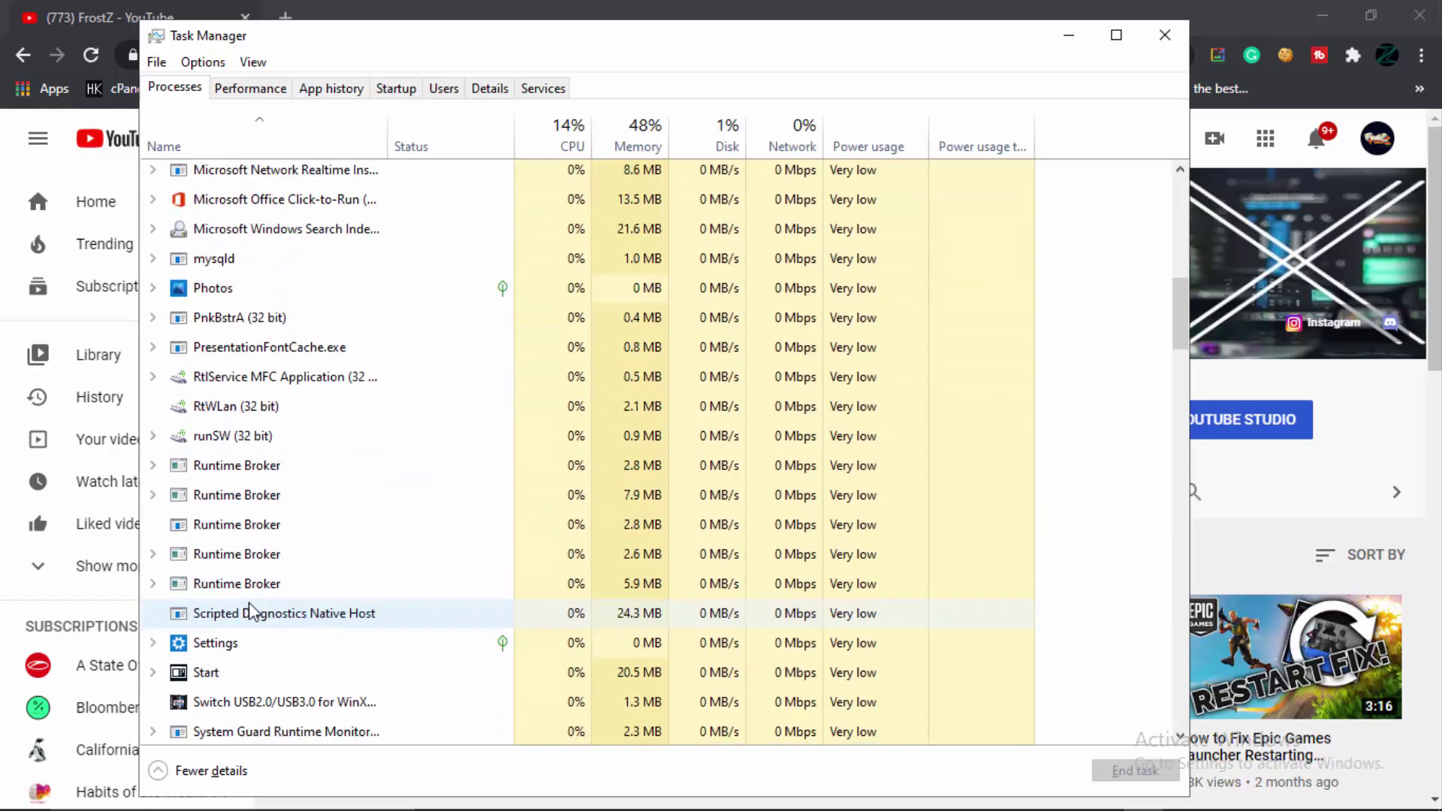
key(Delete)
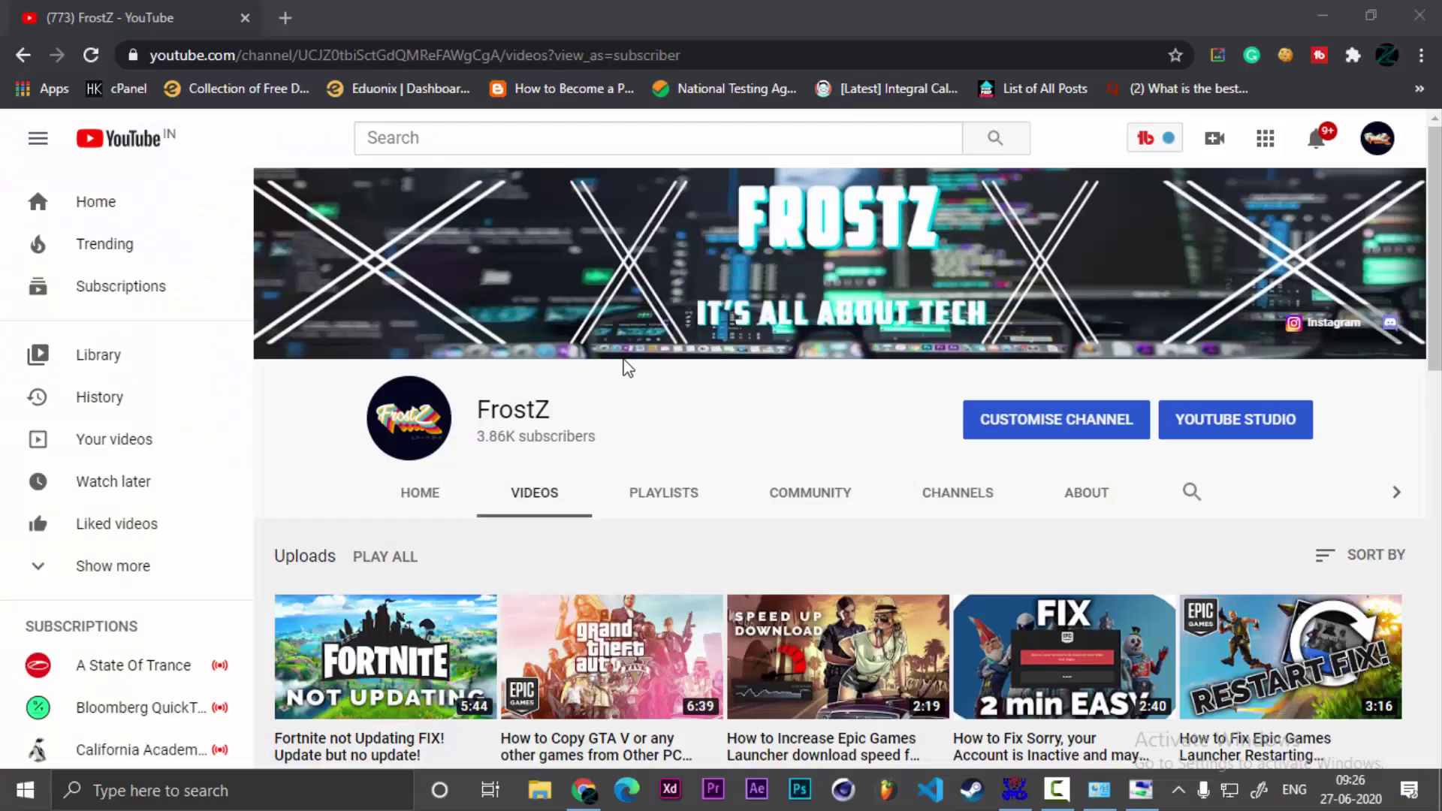
Bring Chrome's FrostZ channel Videos page to the front
click(798, 7)
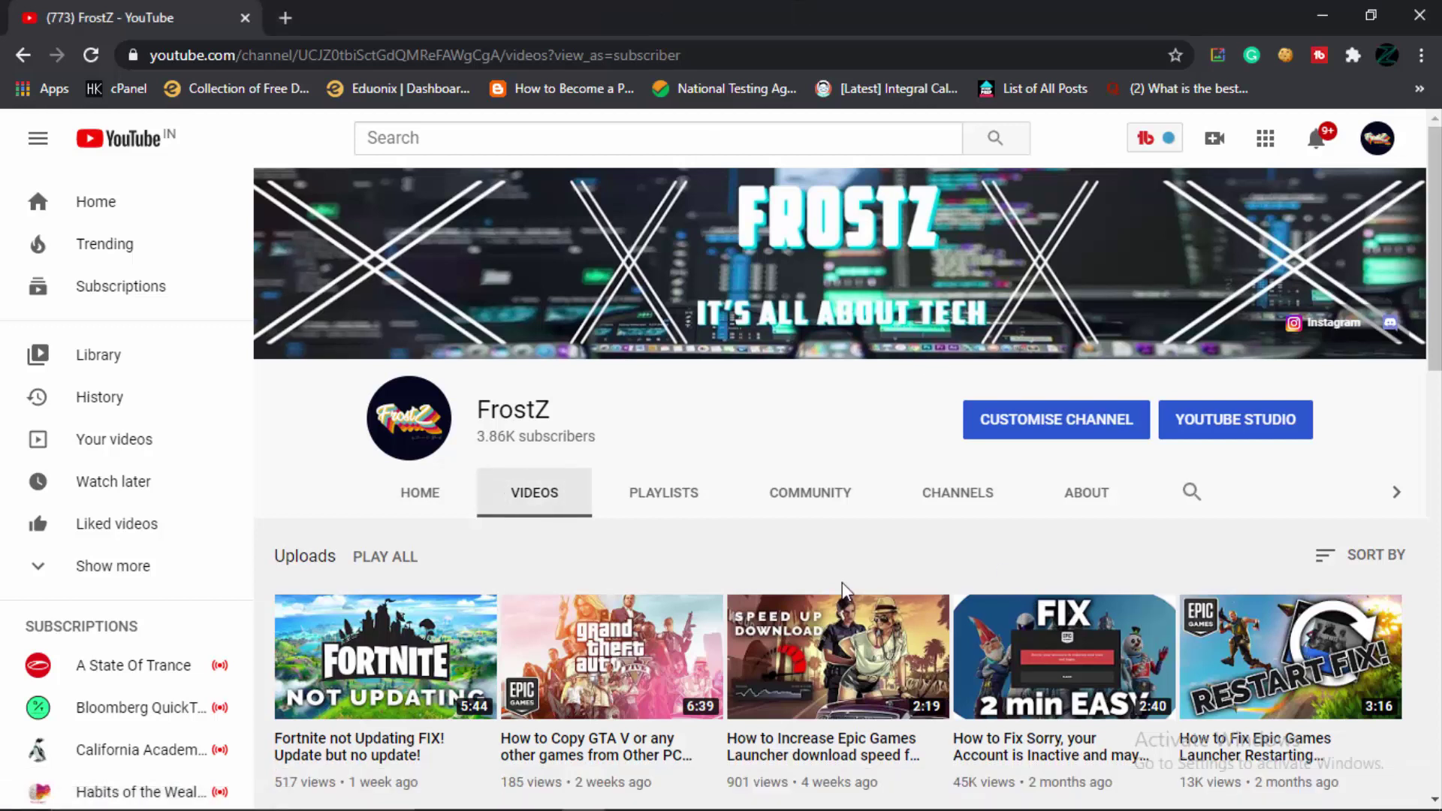